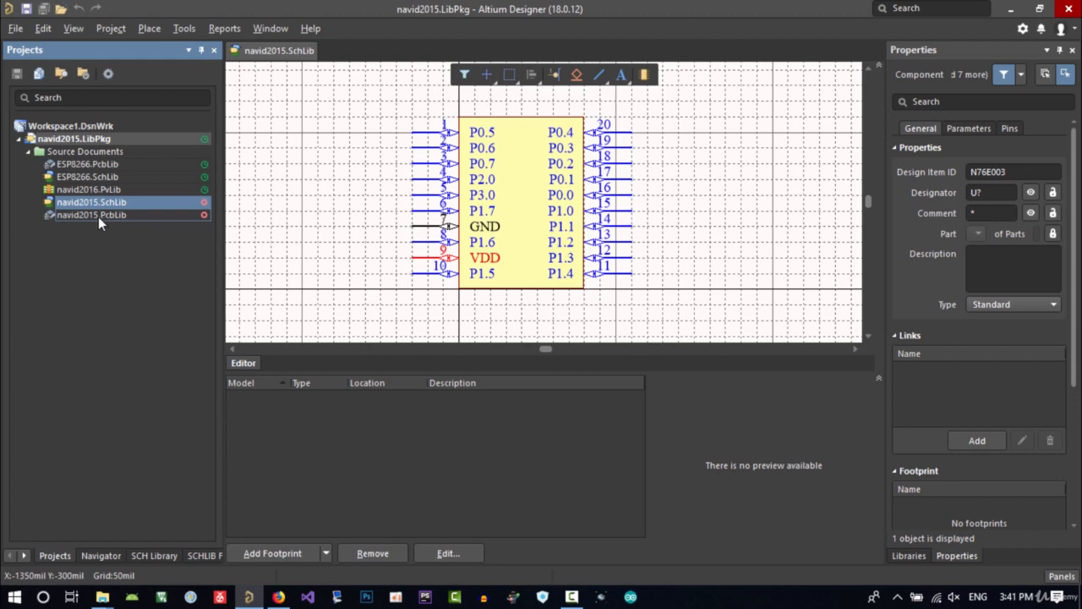
Open the navid2015.PcbLib library document from the project
double_click(98, 215)
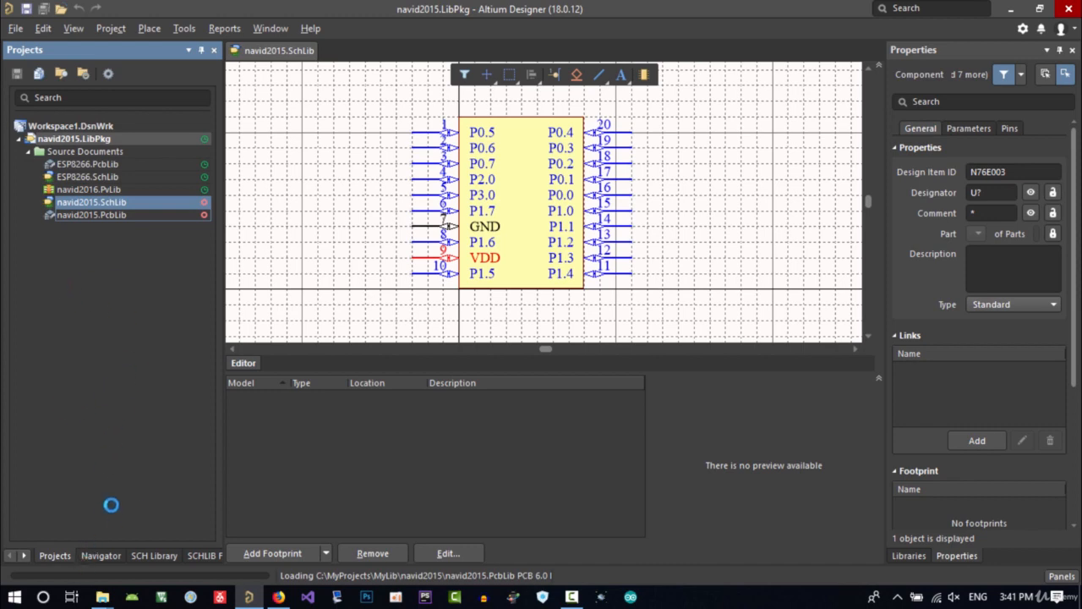
mouse_move(101, 597)
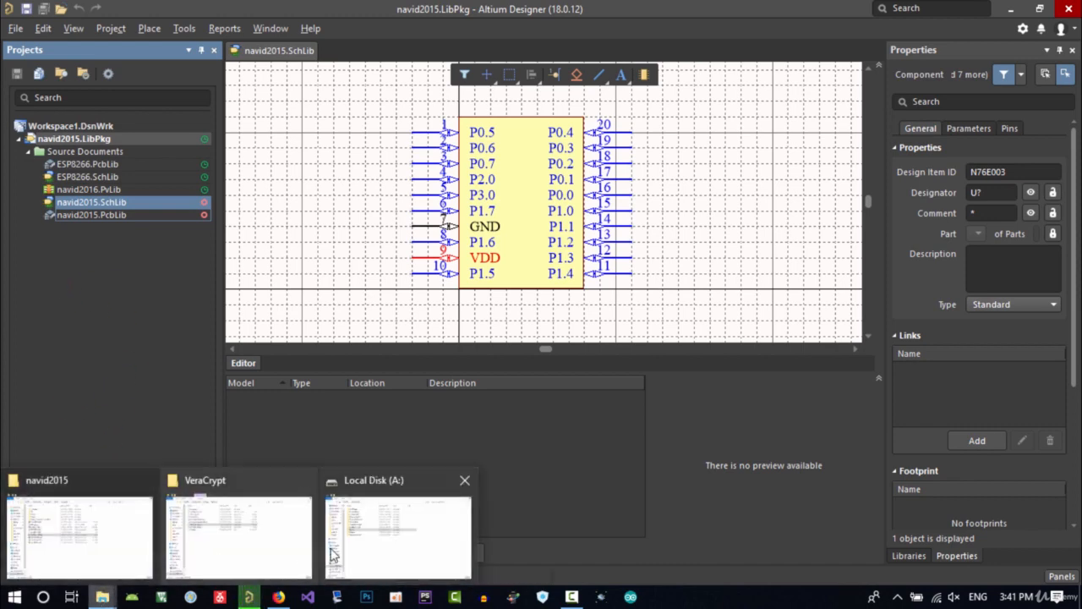
Open the DS_N76E003_EN_Rev1.00.pdf datasheet from the 08.AftabModules DOC's MCU folder
left_click(81, 524)
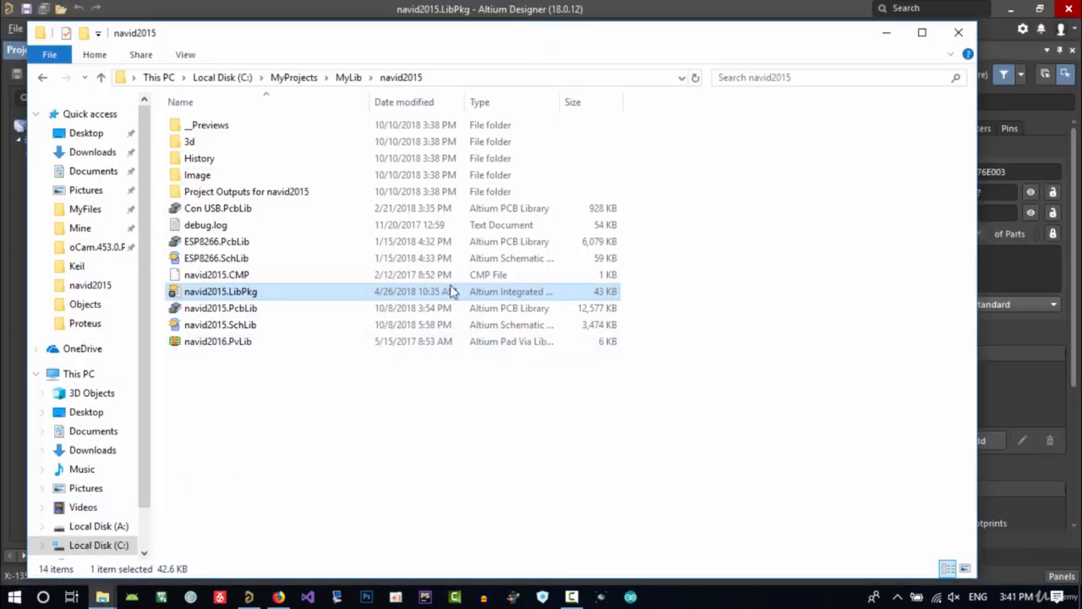
left_click(288, 78)
left_click(235, 244)
double_click(235, 243)
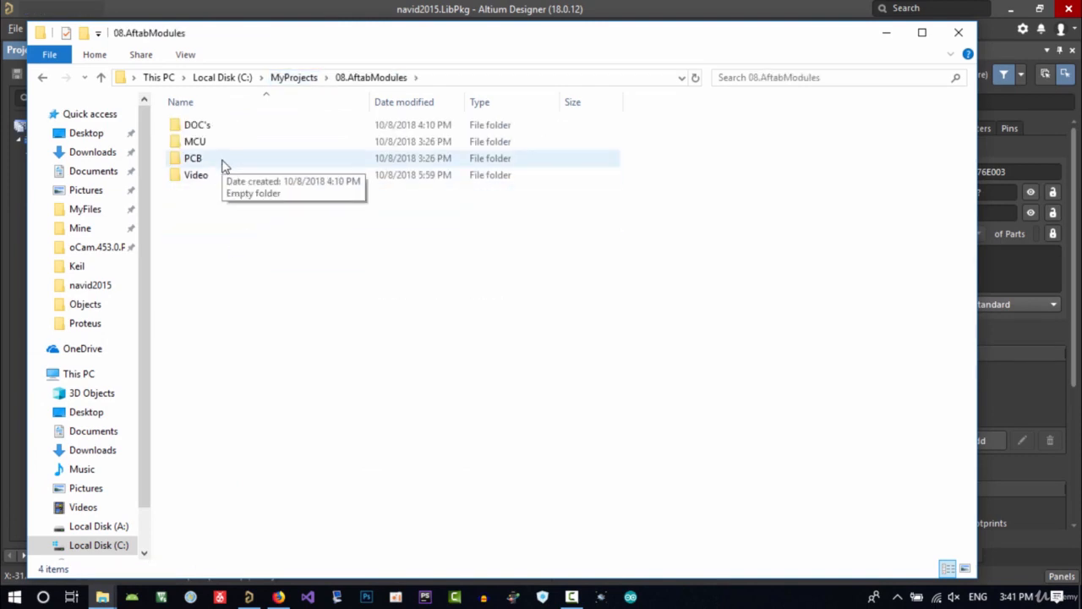
double_click(219, 127)
double_click(221, 128)
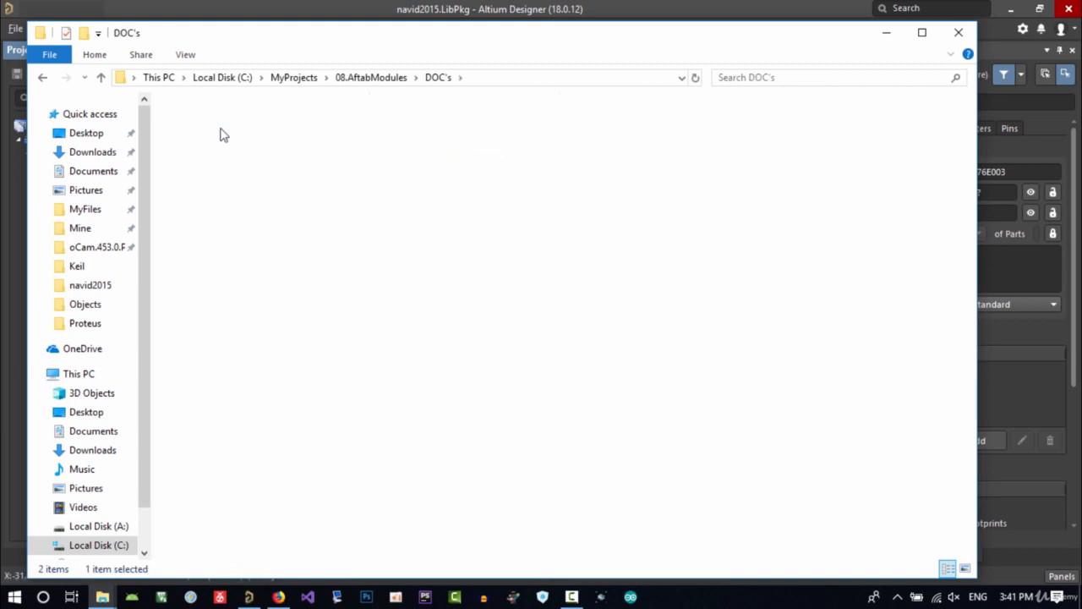
left_click(216, 148)
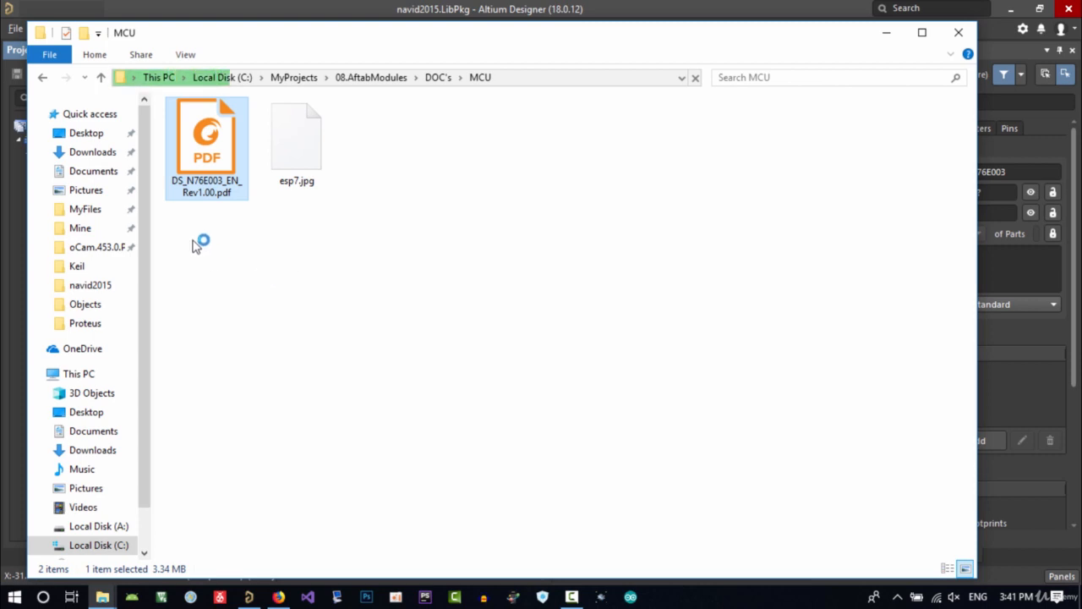
left_click(890, 33)
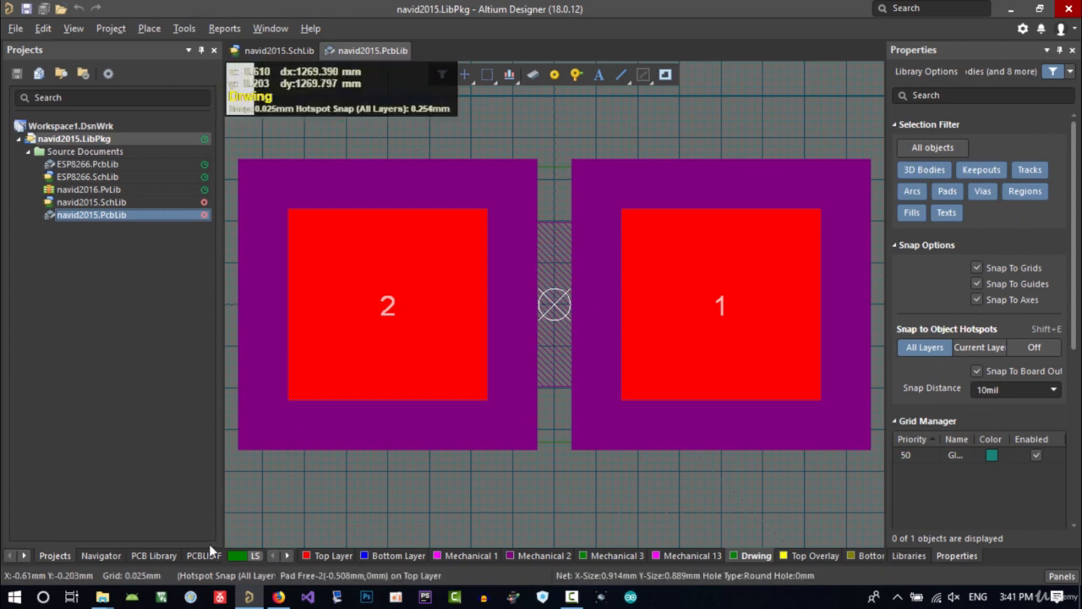
Add a new blank footprint to the PCB library and open its footprint properties
left_click(154, 555)
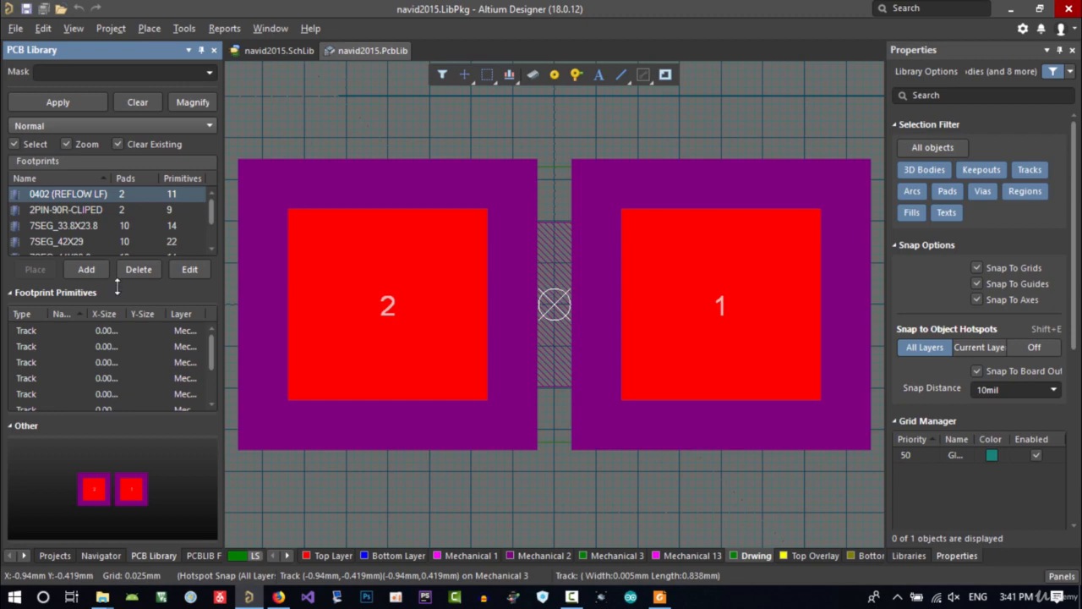
left_click_drag(121, 331, 121, 333)
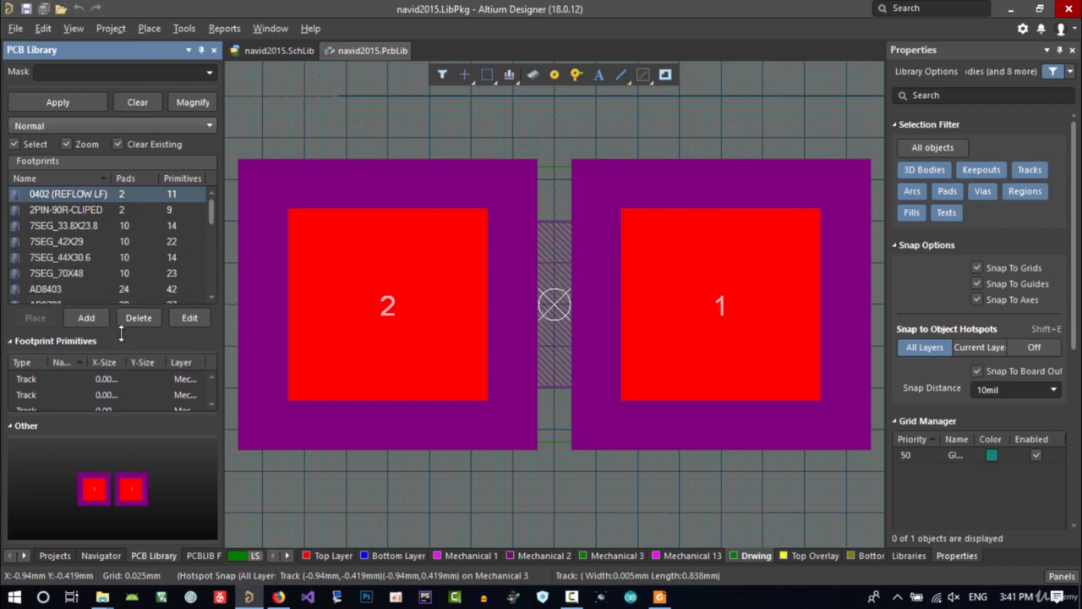
left_click(76, 241)
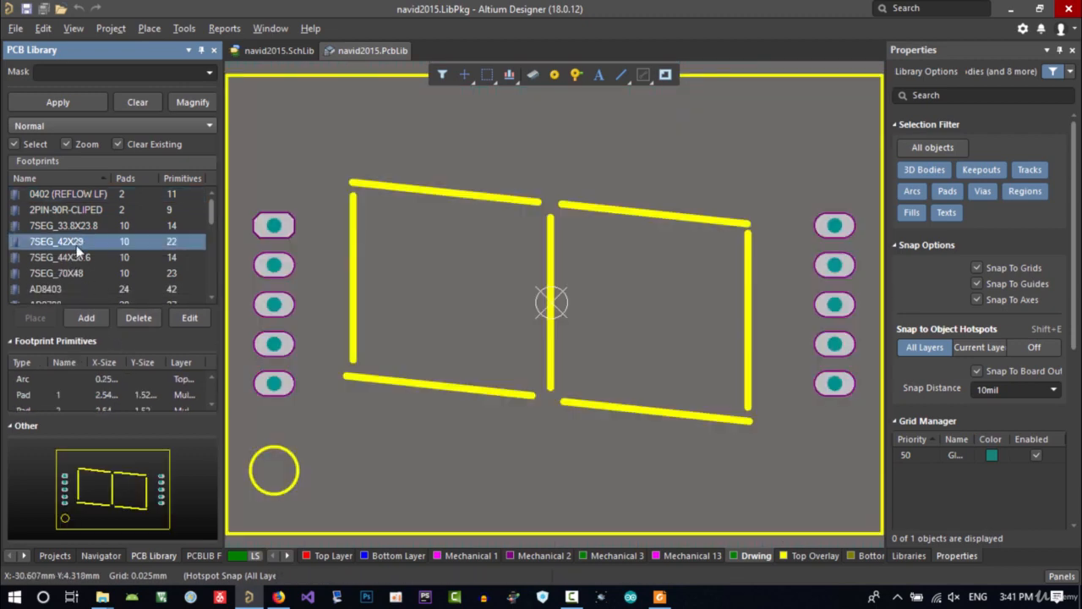
left_click(84, 317)
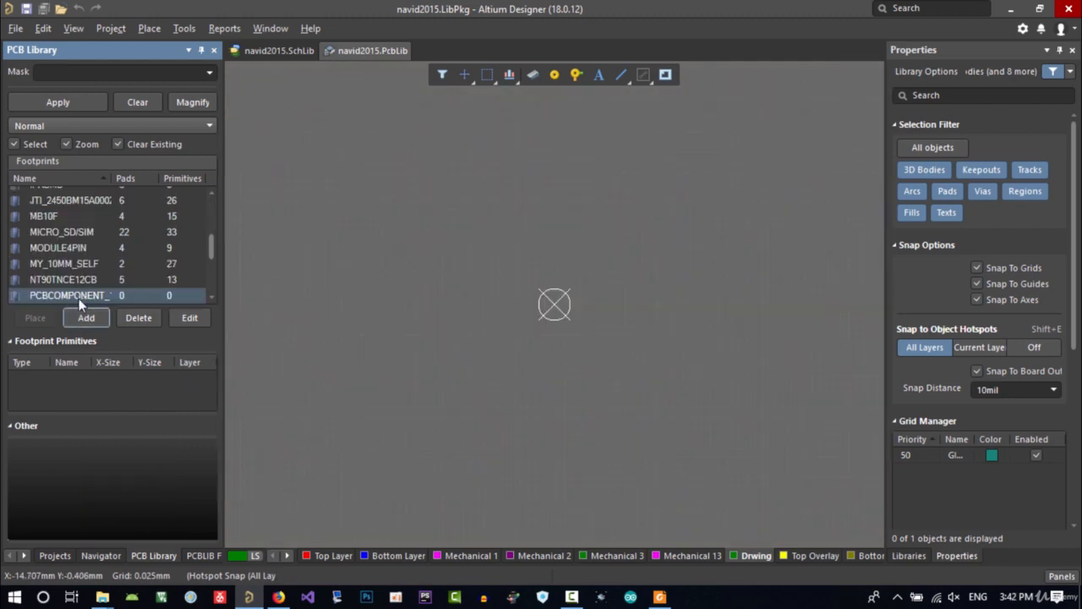
left_click(78, 298)
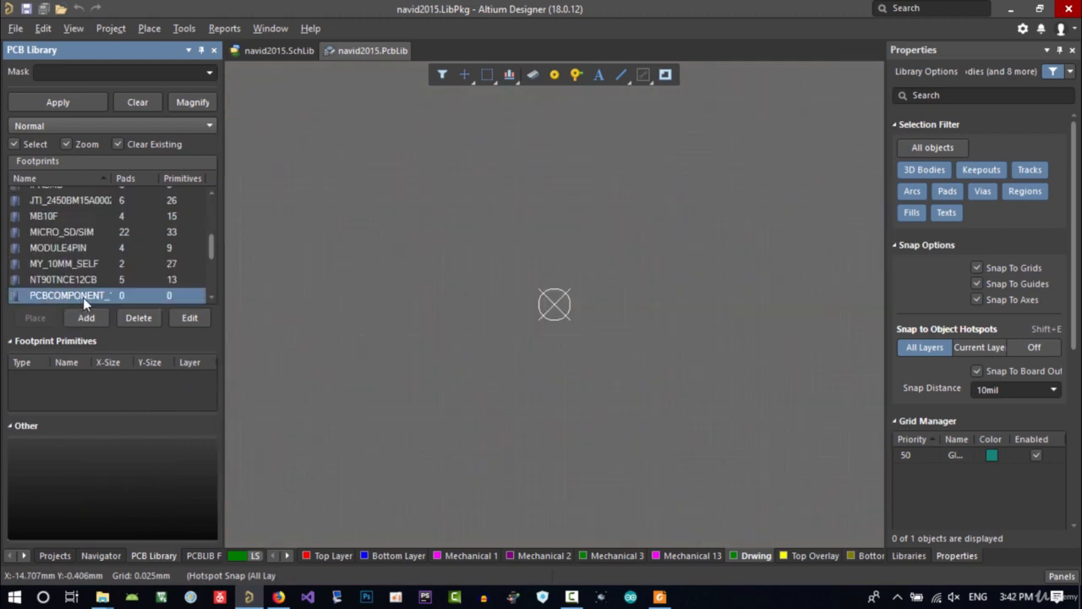
right_click(79, 295)
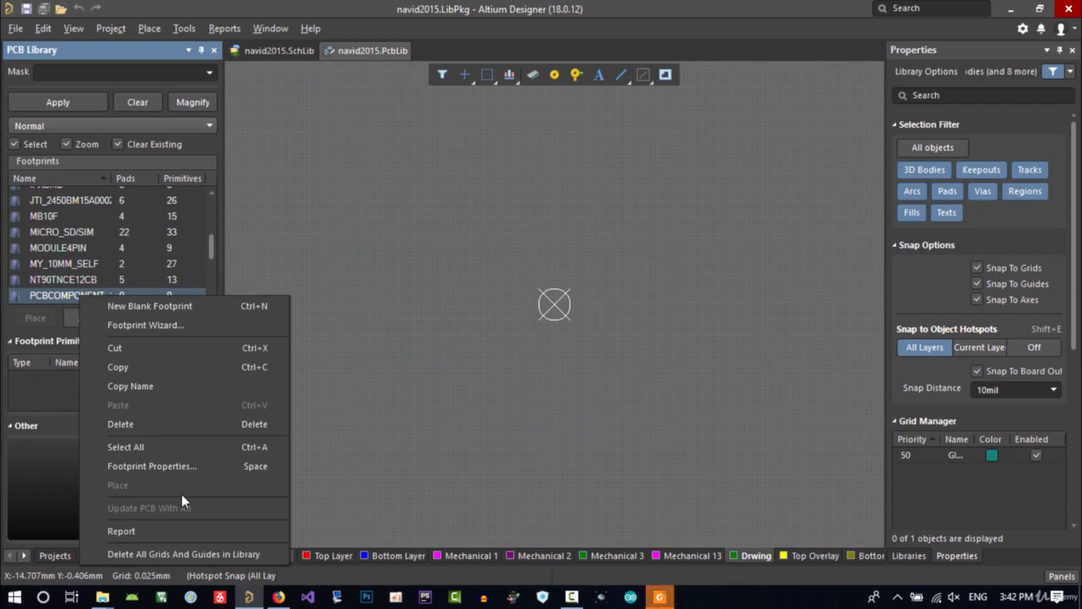
left_click(150, 469)
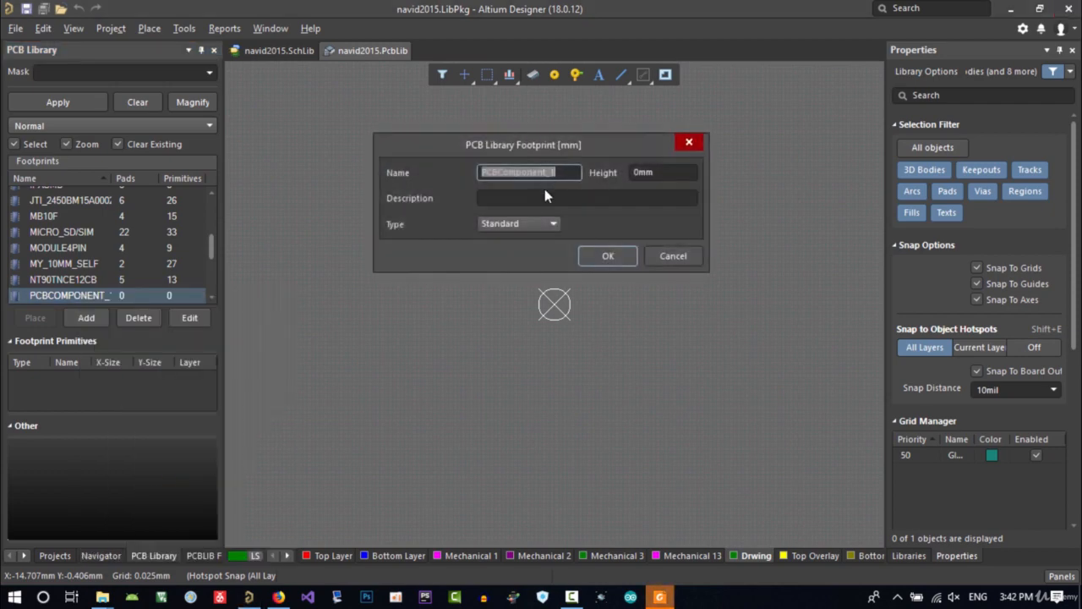
Copy the package name TSSOP-20 from the datasheet's Pin Configuration figure caption
left_click(661, 598)
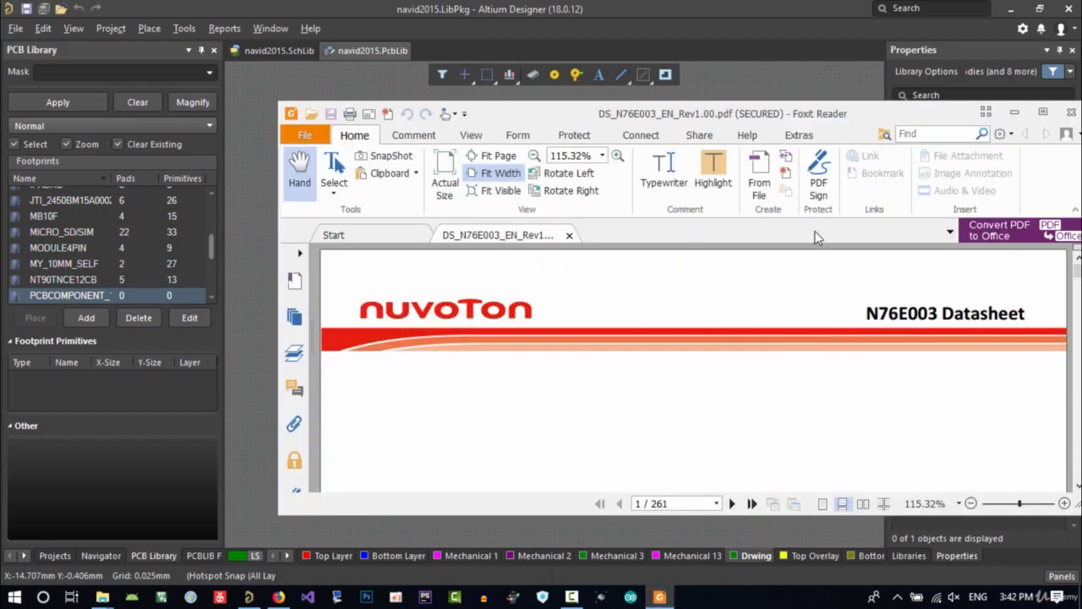
left_click(1041, 112)
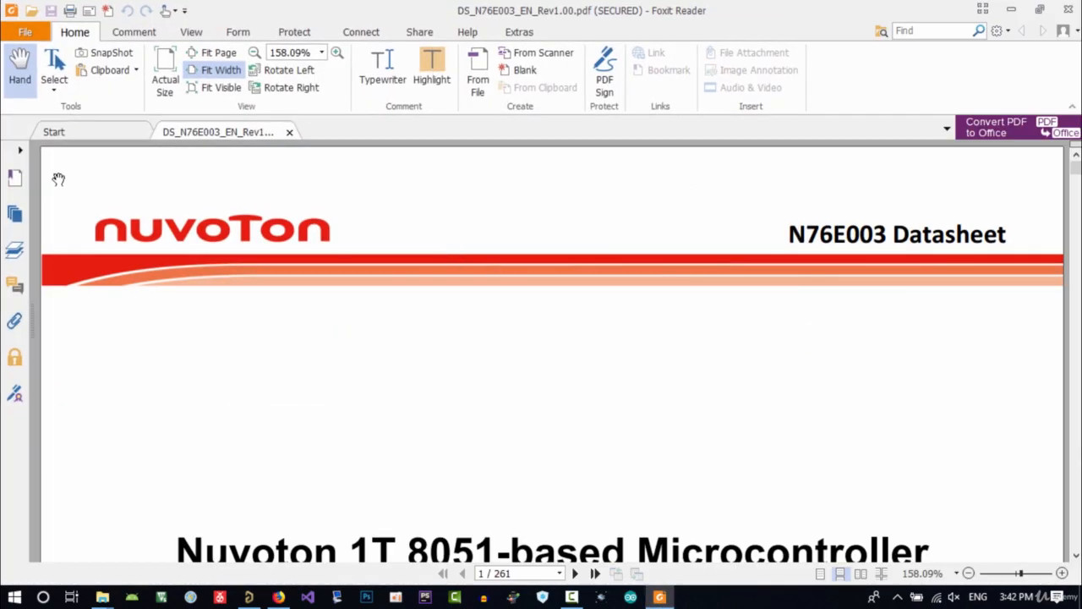
left_click(14, 179)
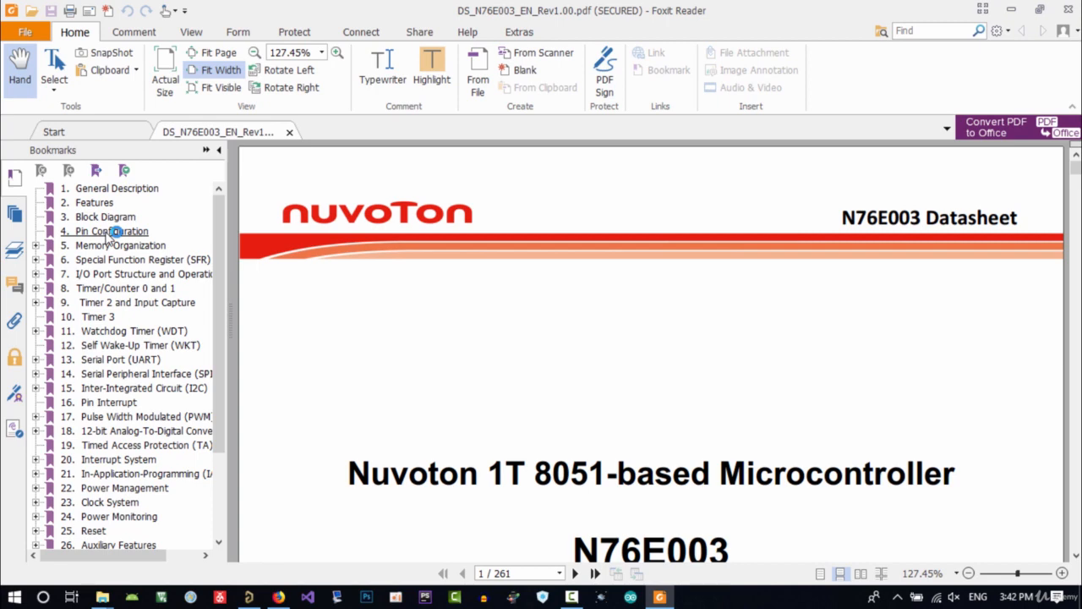
left_click(112, 232)
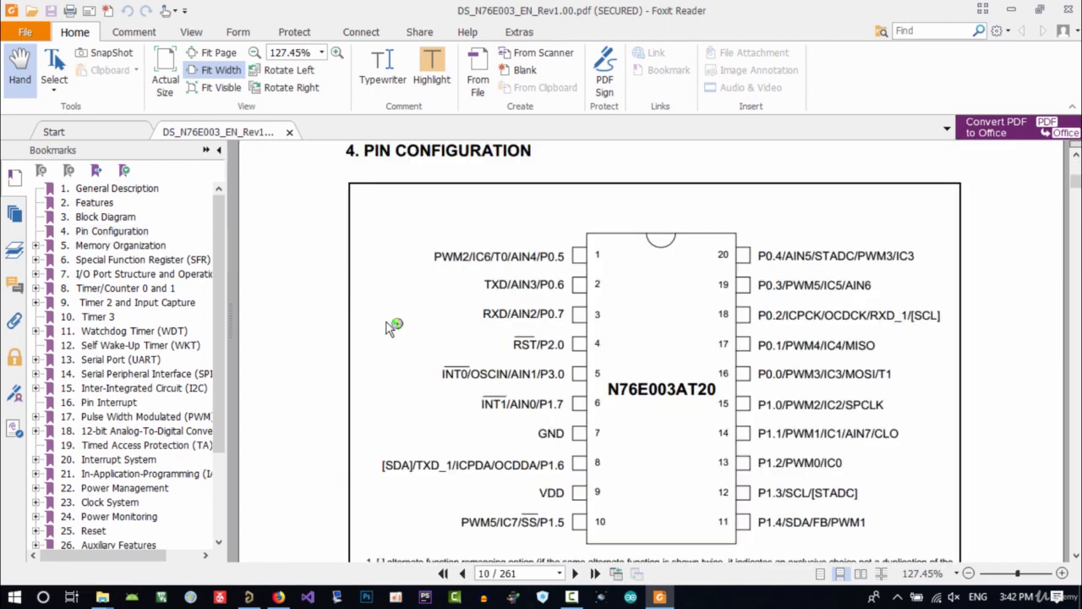
scroll(584, 406, "down", 3)
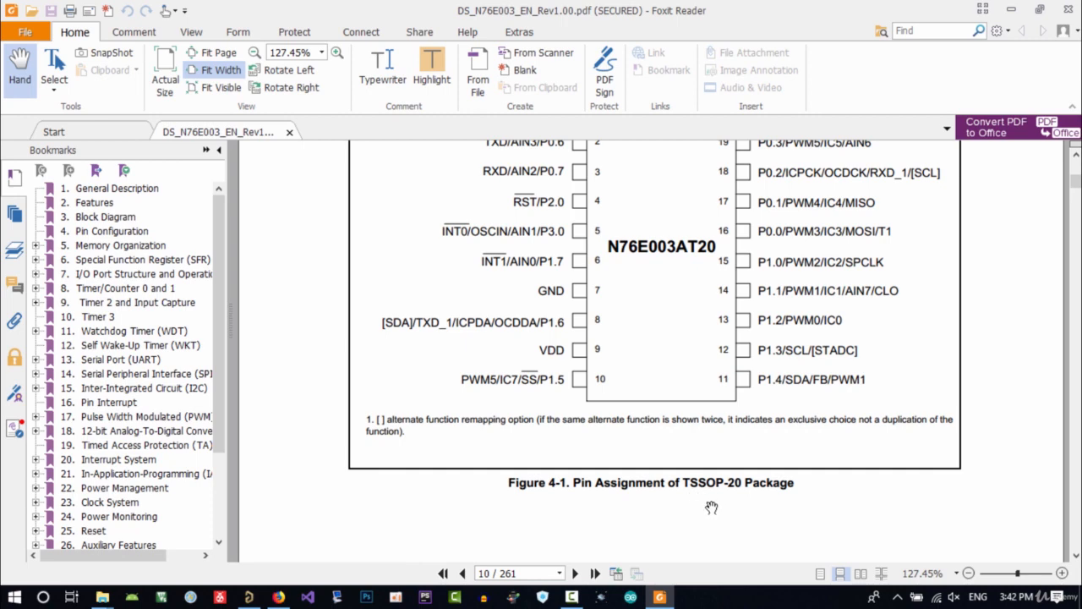
scroll(732, 494, "up", 1)
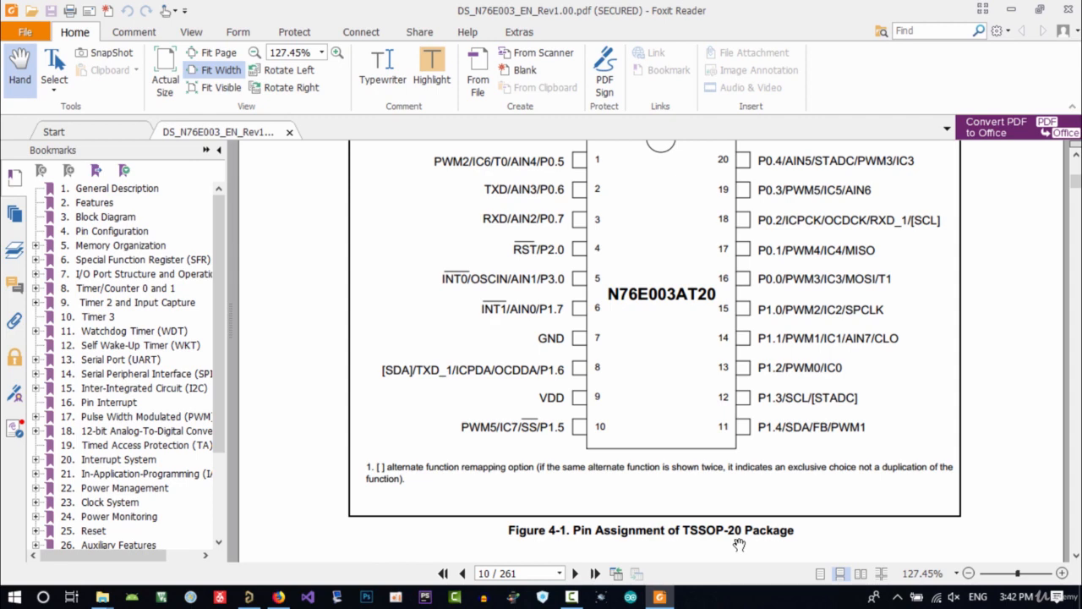
scroll(717, 463, "up", 1)
scroll(725, 476, "down", 1)
left_click_drag(741, 529, 684, 530)
right_click(686, 531)
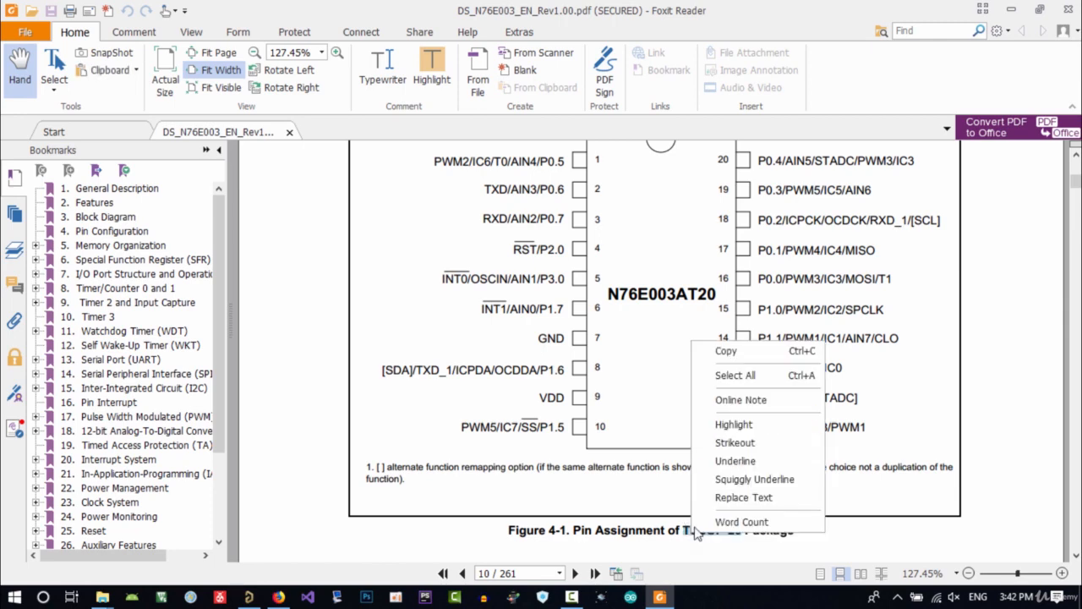
left_click(718, 348)
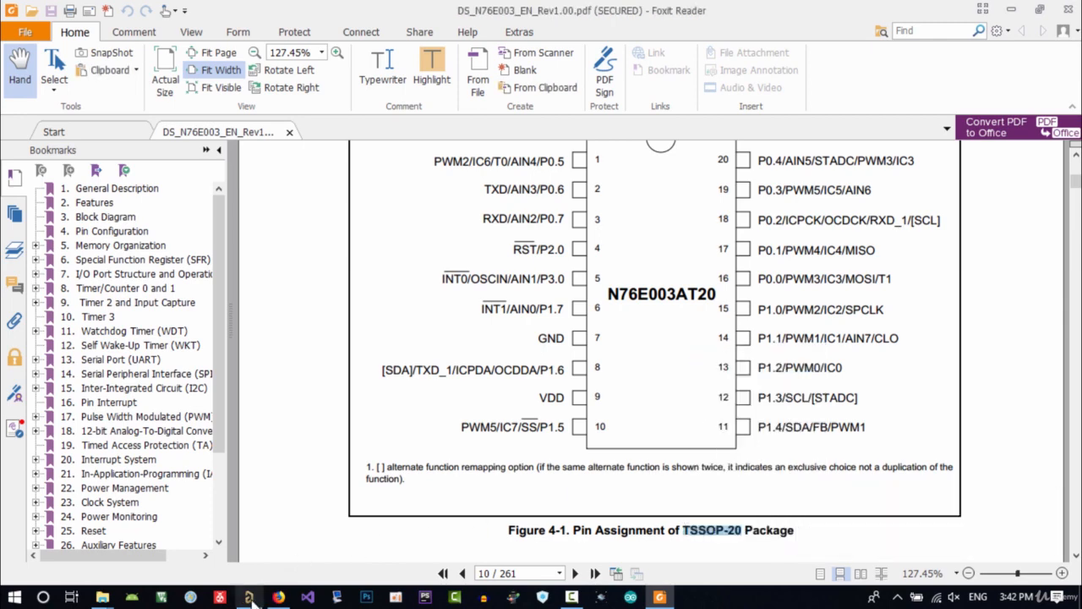
Paste TSSOP-20 as the new footprint's name
left_click(248, 597)
key("ctrl+v")
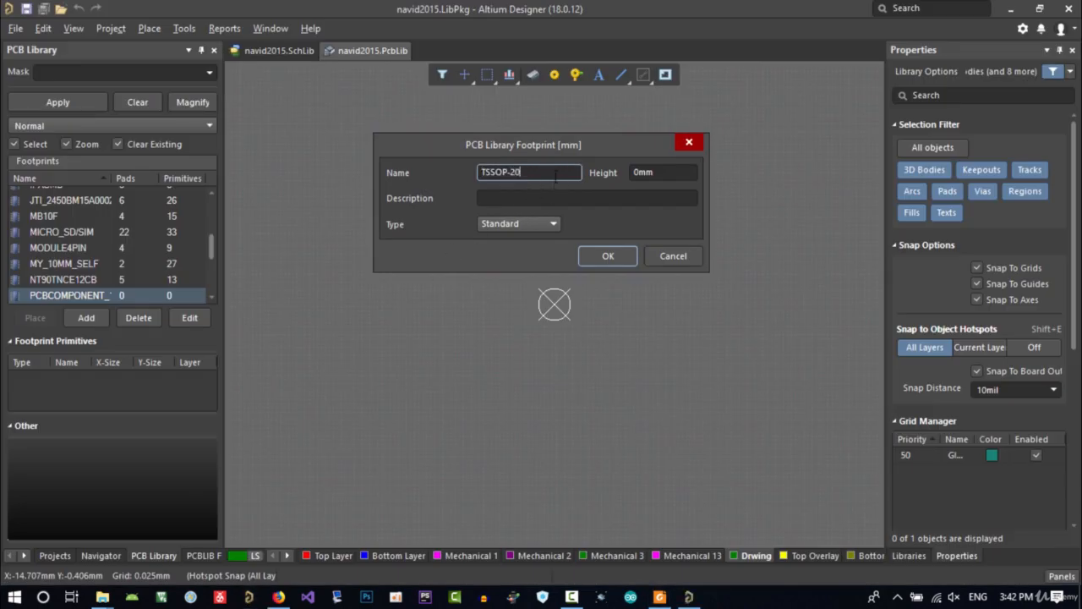
double_click(533, 169)
left_click(515, 175)
left_click_drag(525, 171, 477, 170)
left_click(536, 173)
left_click_drag(541, 172, 449, 169)
Review the TSSOP-20 pin assignment figure in the datasheet
left_click(659, 597)
scroll(742, 338, "up", 1)
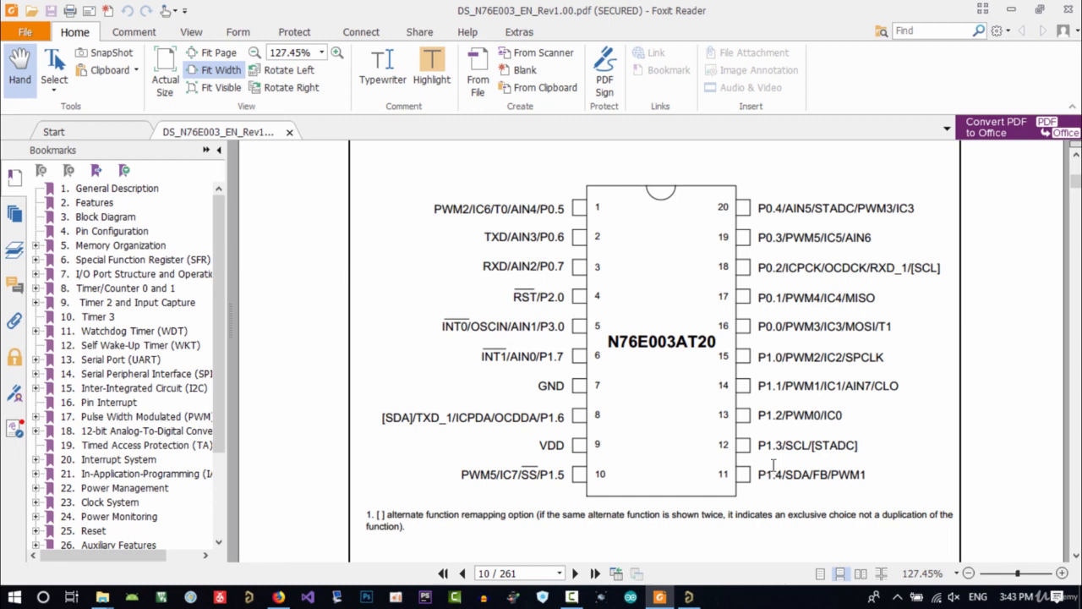
scroll(782, 482, "down", 1)
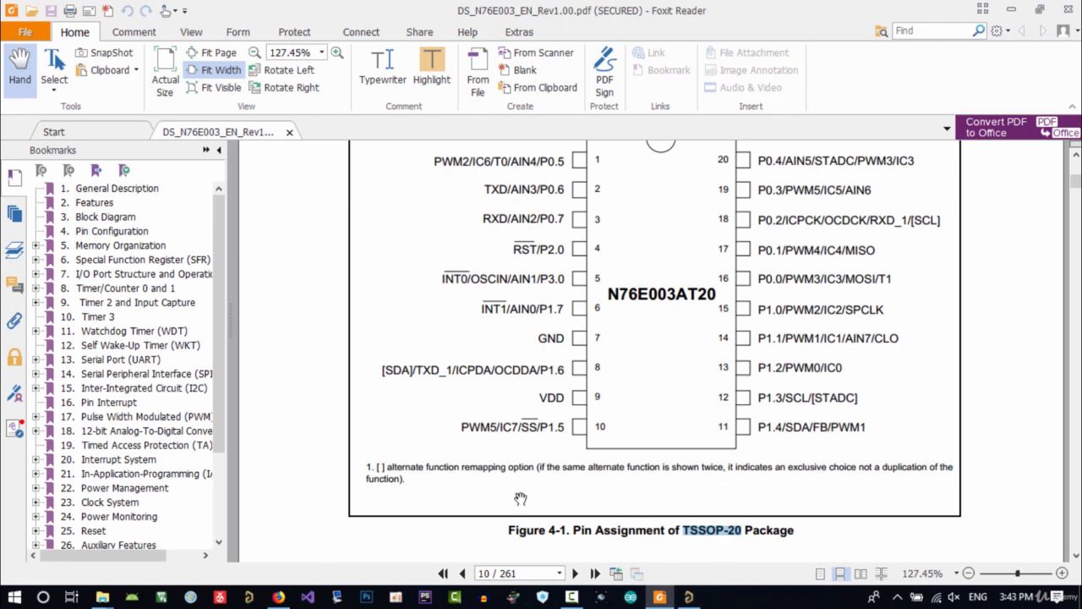
left_click(689, 597)
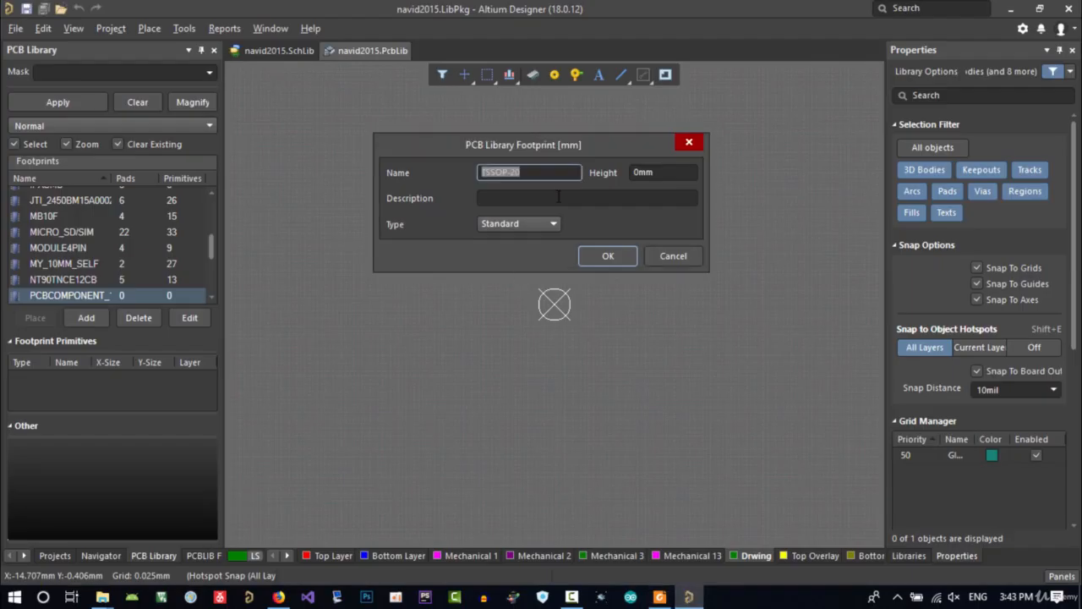
left_click(525, 173)
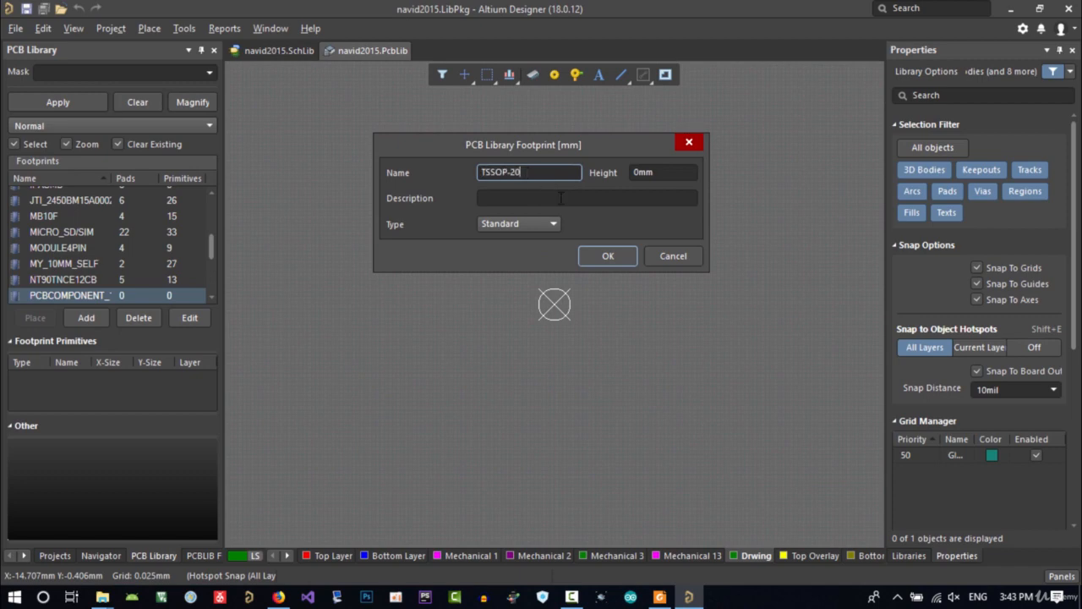
Open the datasheet's Package Dimensions section and examine the TSSOP-20 outline drawing and dimension table
left_click(659, 598)
scroll(142, 427, "down", 3)
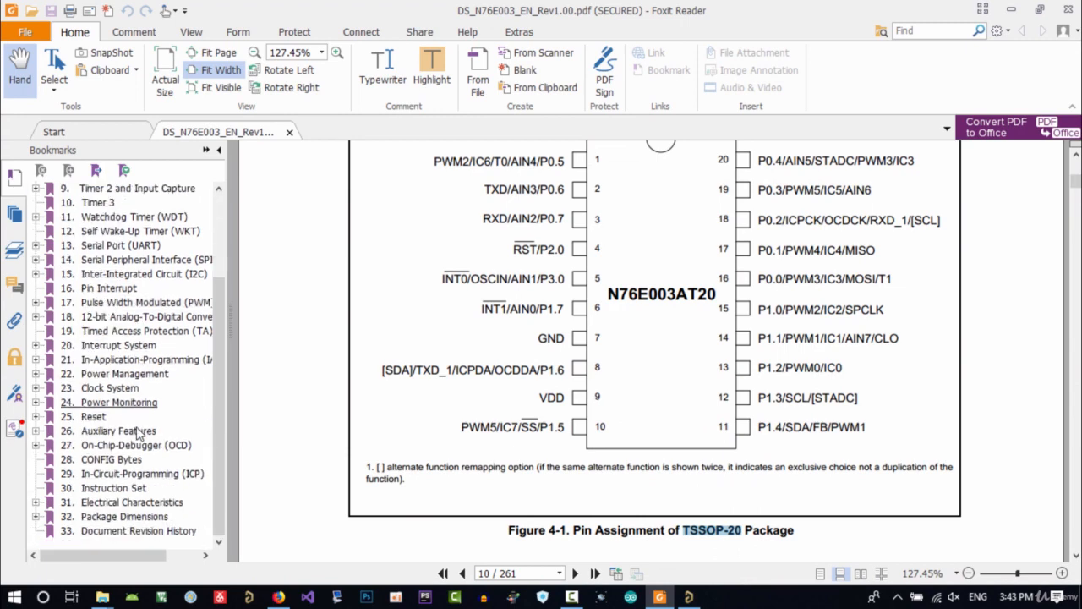
left_click(133, 517)
scroll(611, 353, "down", 1)
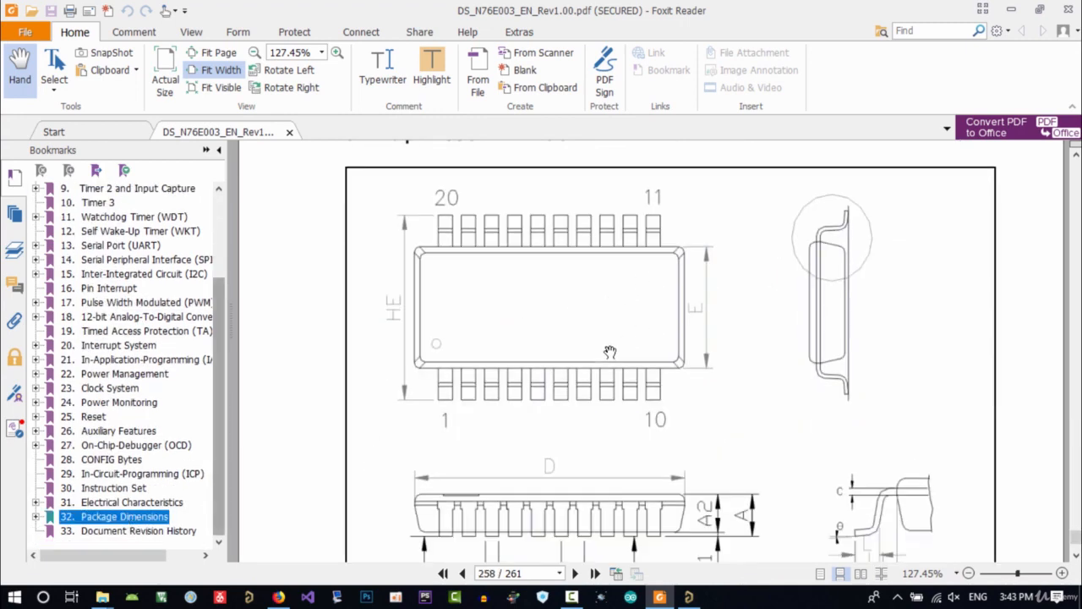
scroll(611, 352, "up", 2)
scroll(611, 352, "down", 9)
scroll(592, 359, "up", 8)
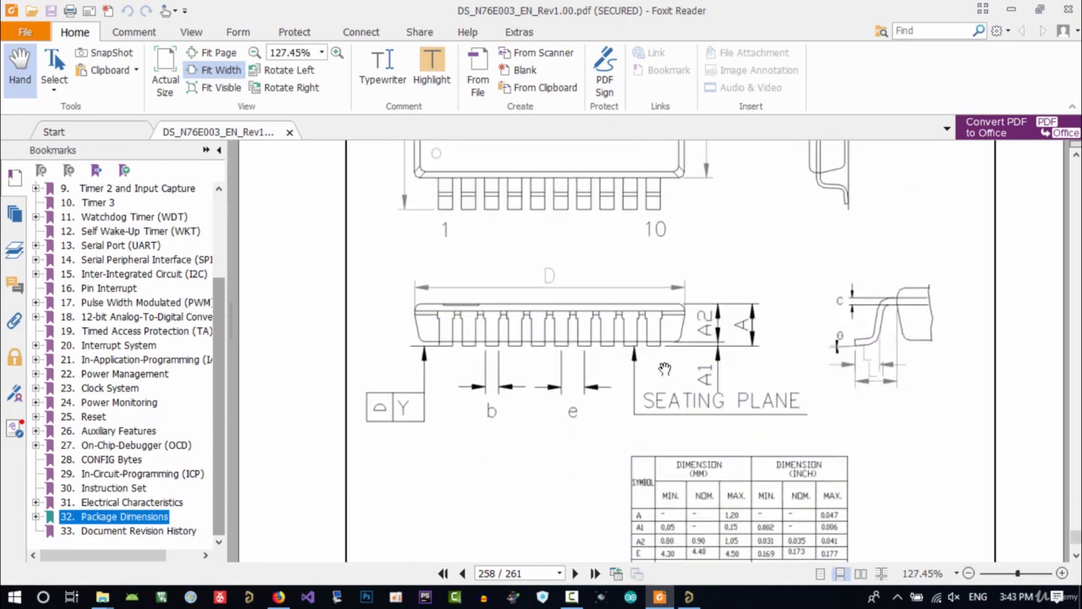
scroll(610, 366, "down", 12)
scroll(610, 366, "down", 10)
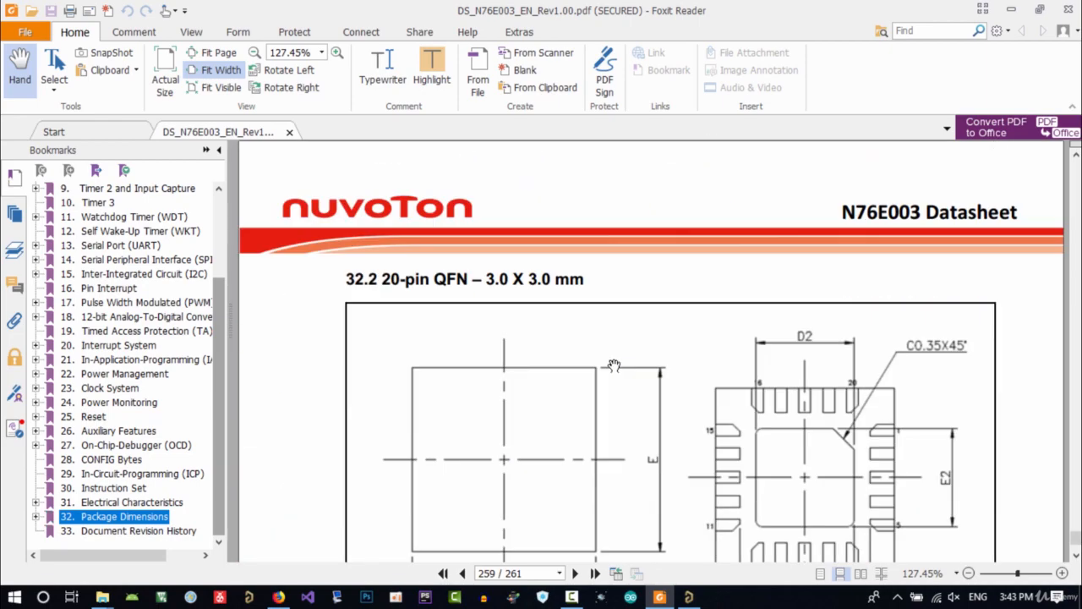
scroll(614, 358, "up", 20)
scroll(632, 369, "up", 2)
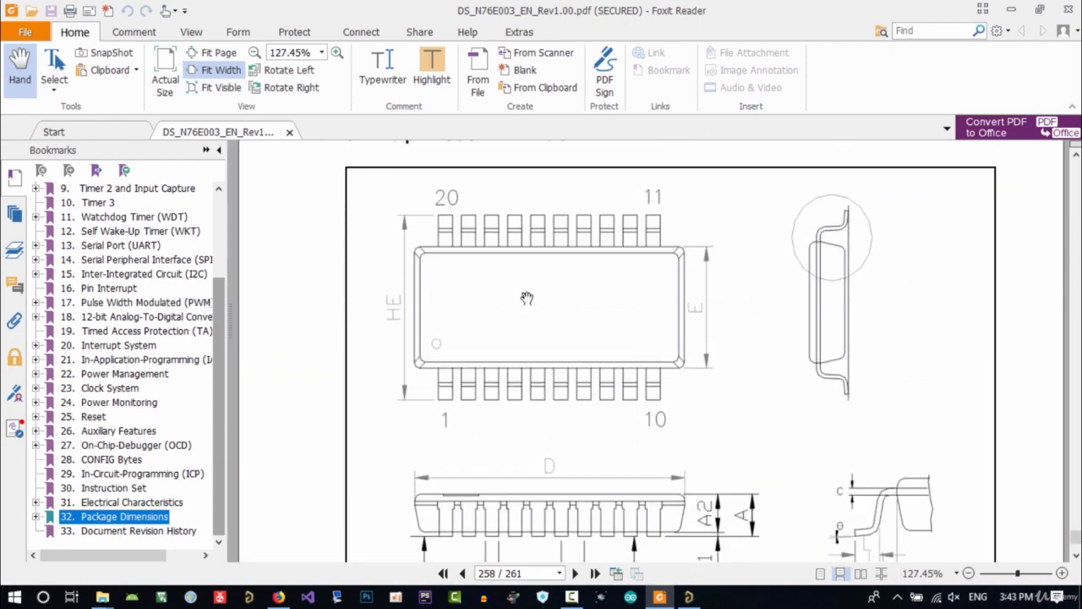
scroll(526, 298, "down", 3)
scroll(612, 312, "up", 6)
scroll(637, 332, "down", 3)
scroll(638, 325, "down", 1)
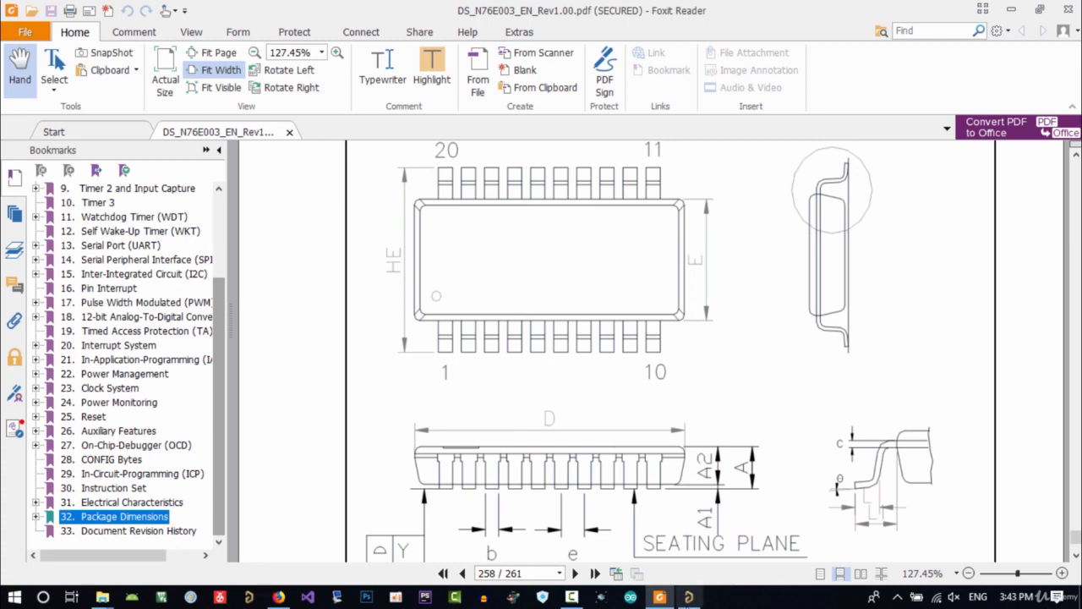
Check the datasheet's dimension table for the package's maximum height before filling in the footprint height
left_click(689, 597)
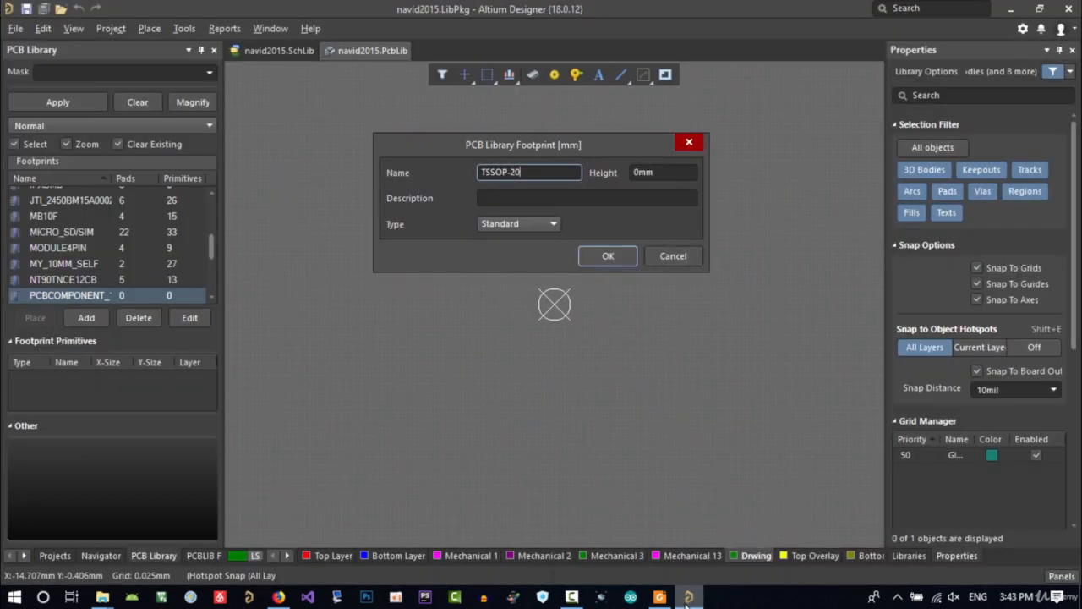
left_click(665, 176)
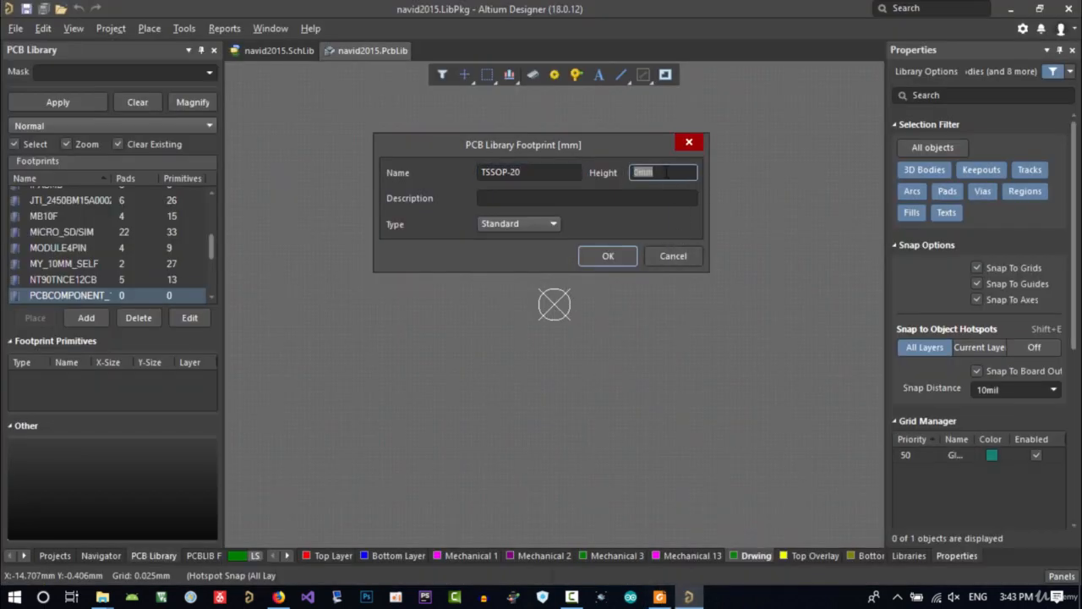
left_click(665, 172)
left_click_drag(662, 172, 627, 173)
left_click(664, 594)
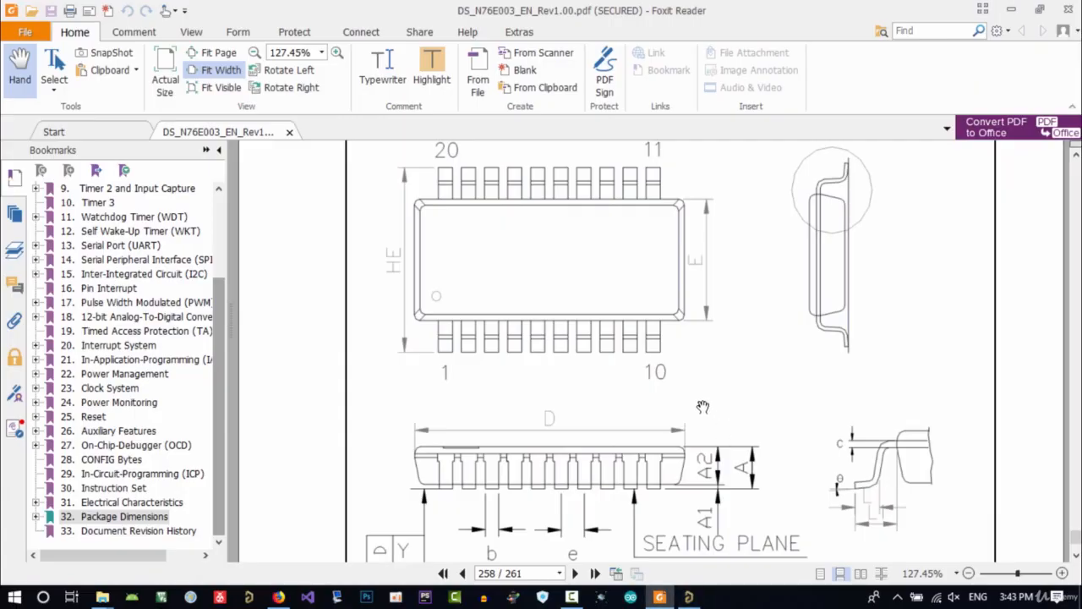
scroll(749, 418, "down", 1)
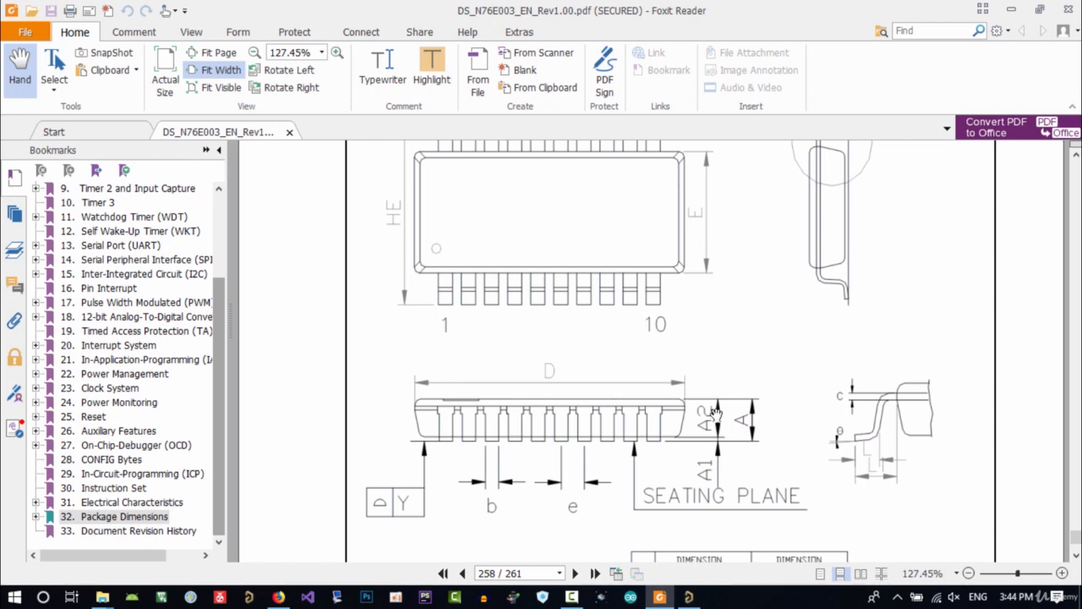
scroll(742, 440, "down", 5)
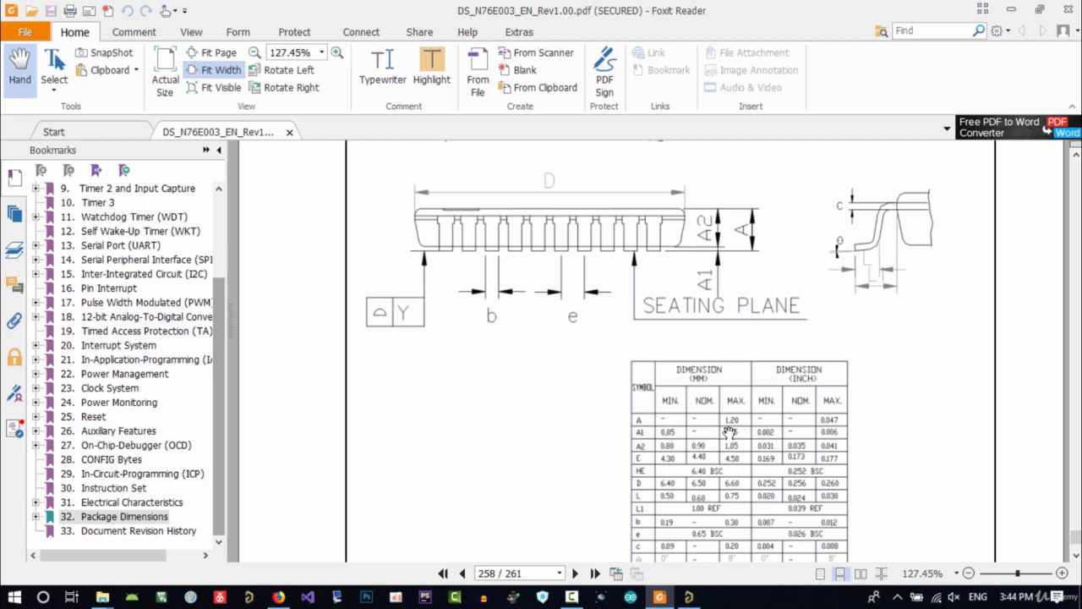
Set the new footprint's height to 1.2mm and confirm the footprint dialog
left_click(689, 597)
left_click(638, 172)
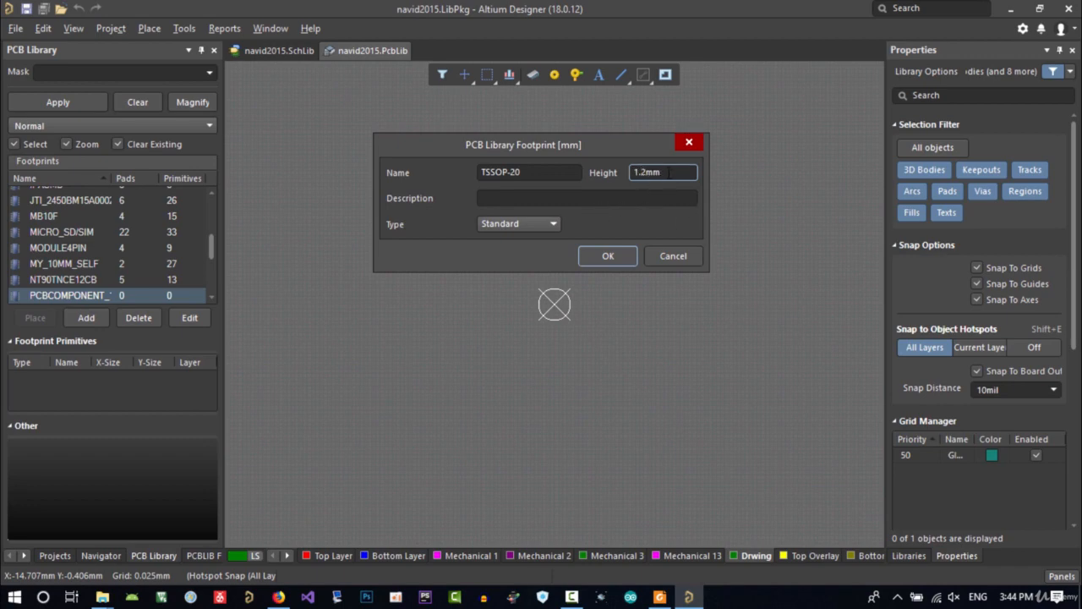
left_click_drag(668, 173, 615, 174)
left_click(525, 198)
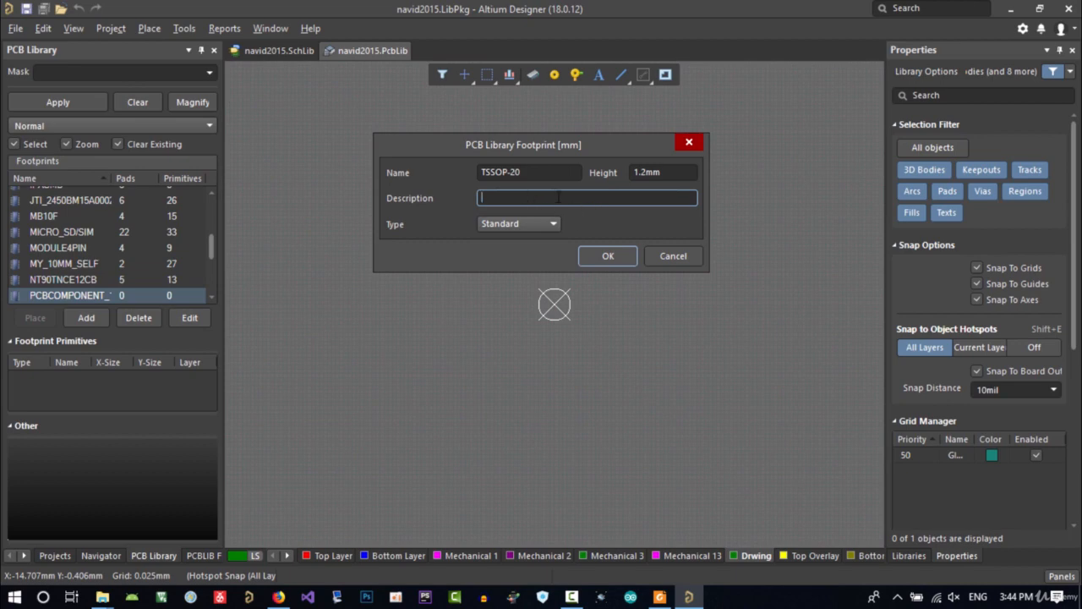
left_click(609, 256)
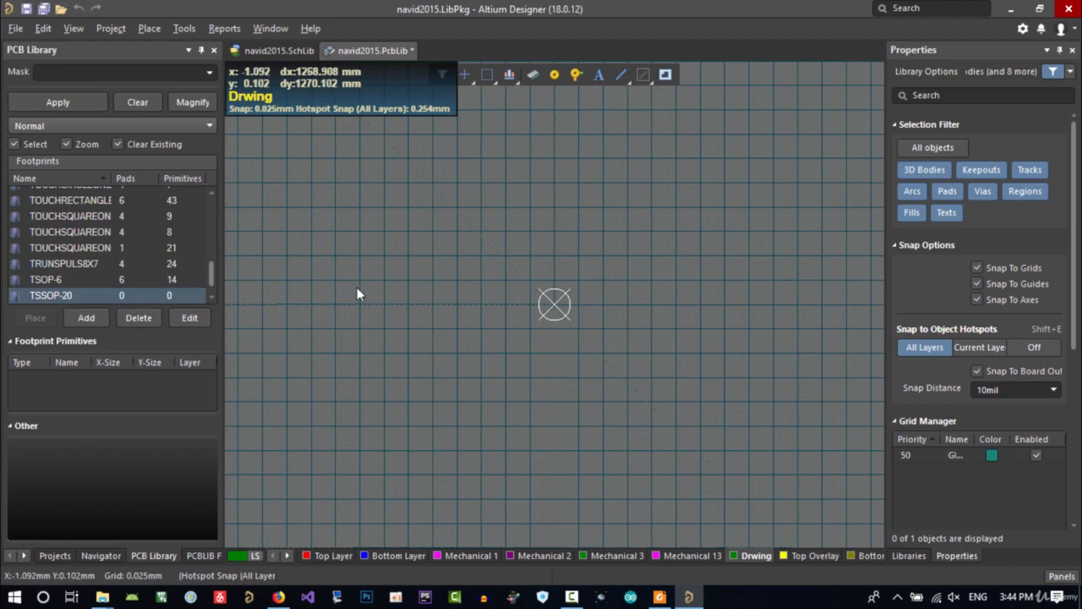
scroll(93, 293, "down", 1)
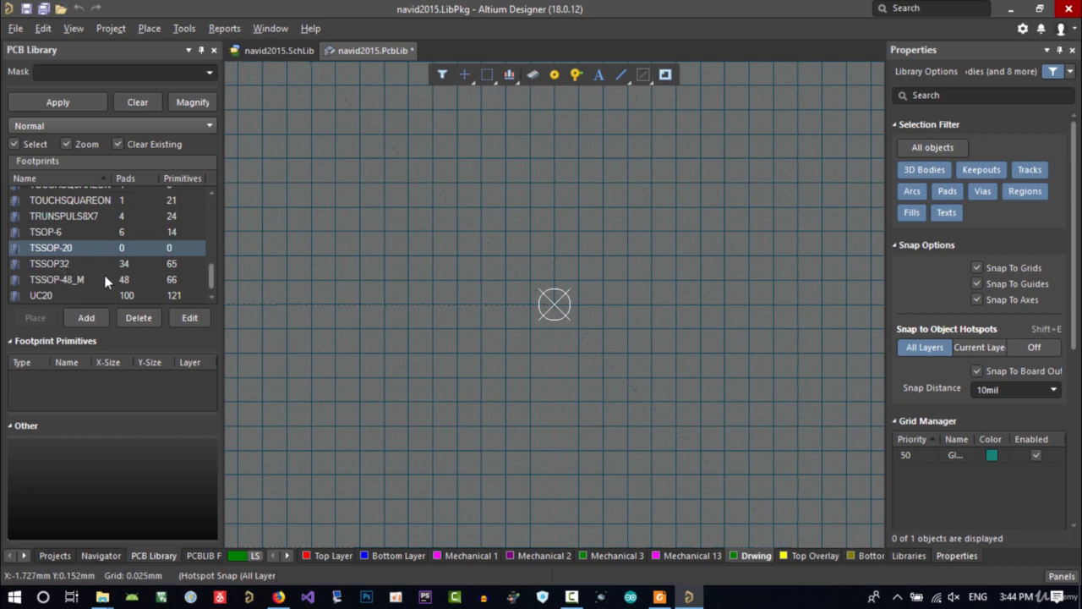
scroll(72, 287, "down", 2)
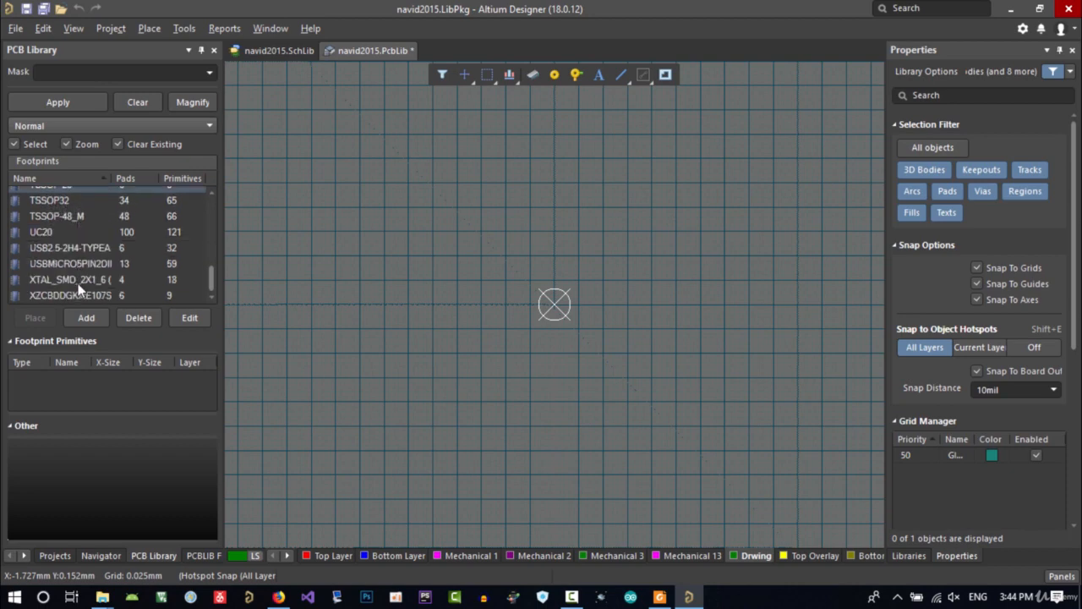
scroll(78, 283, "up", 2)
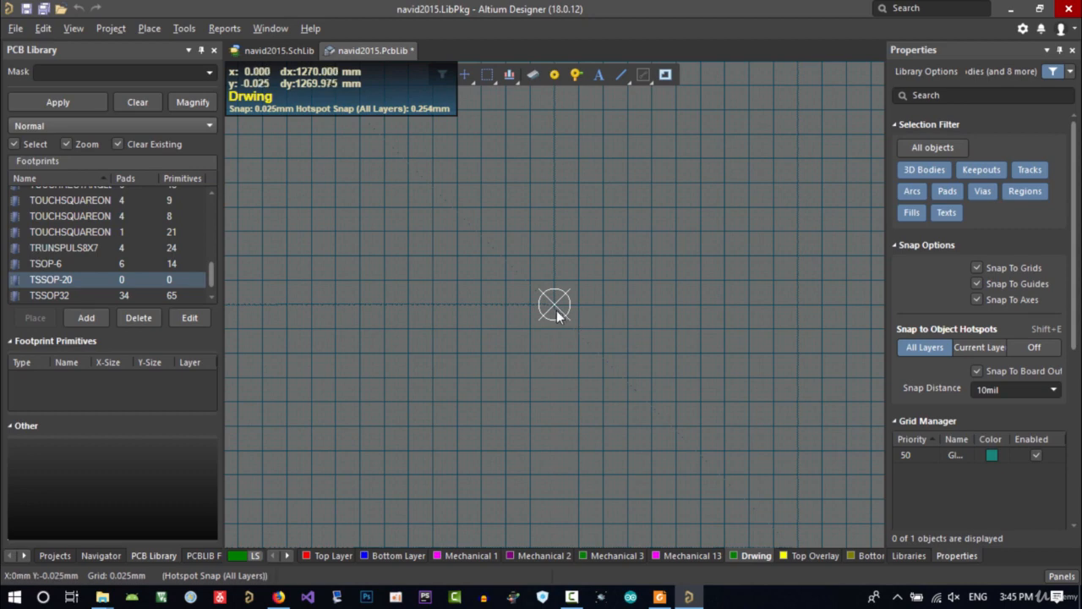
scroll(557, 310, "up", 5, "ctrl")
right_click_drag(562, 292, 526, 357)
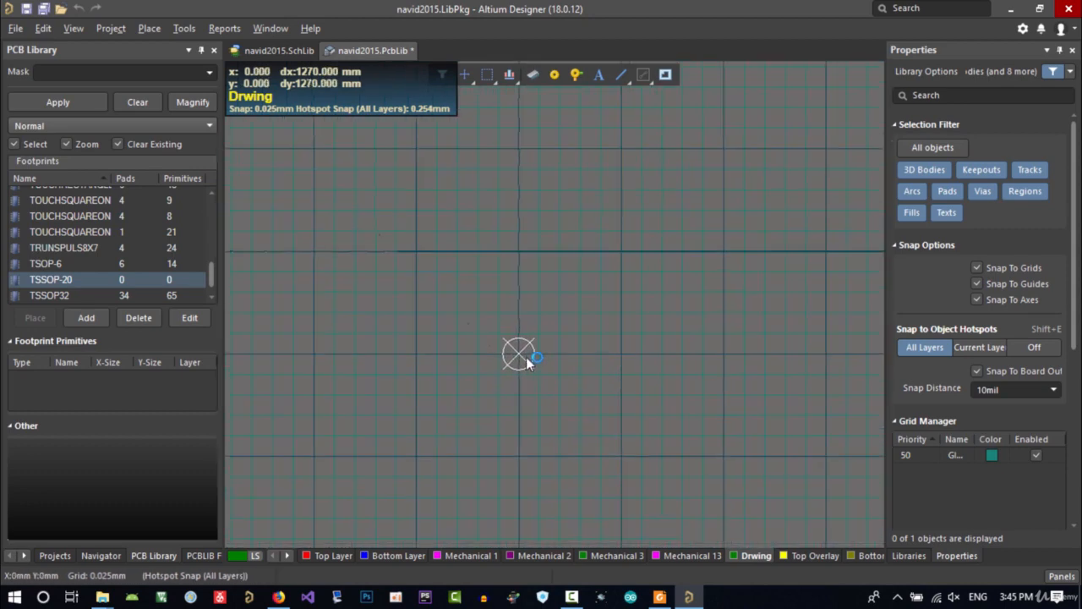
scroll(526, 357, "up", 1, "ctrl")
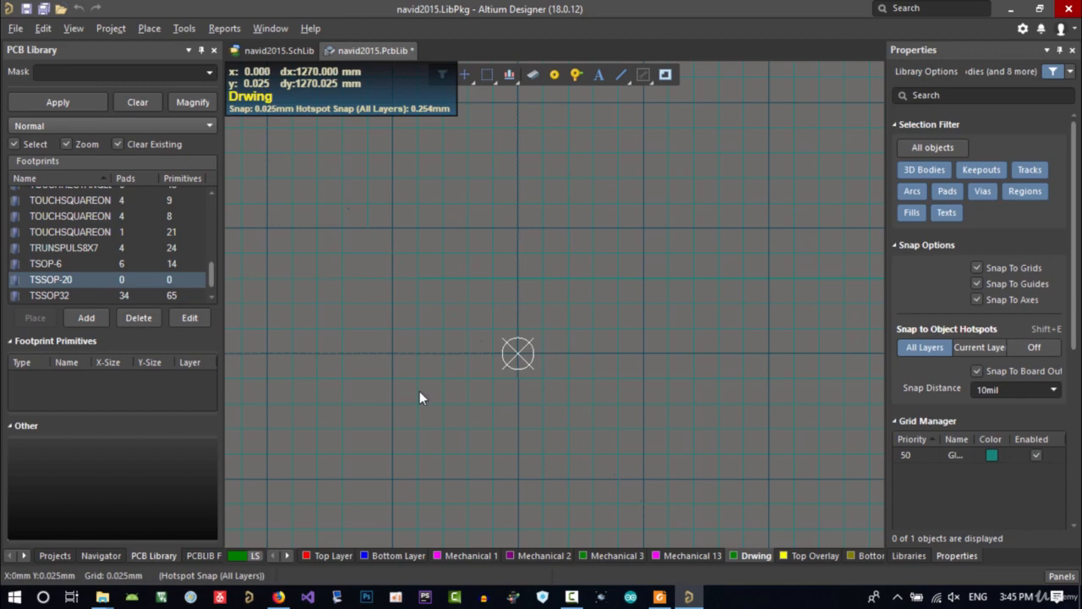
Search Google Images for pcb and open the PCB Concepts and Materials example board image
left_click(279, 596)
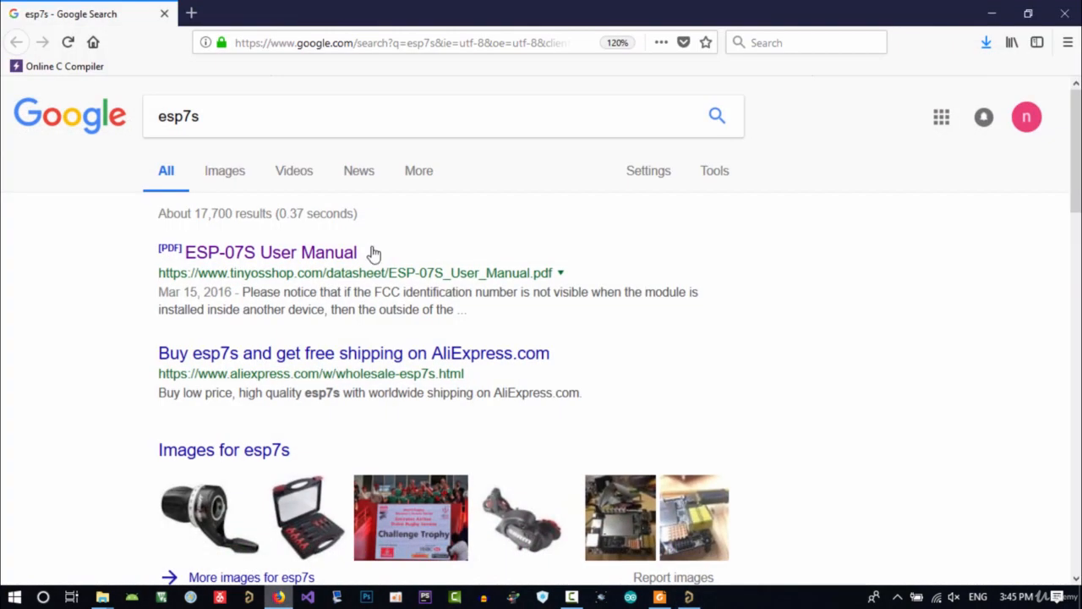
left_click(273, 43)
type("pcb")
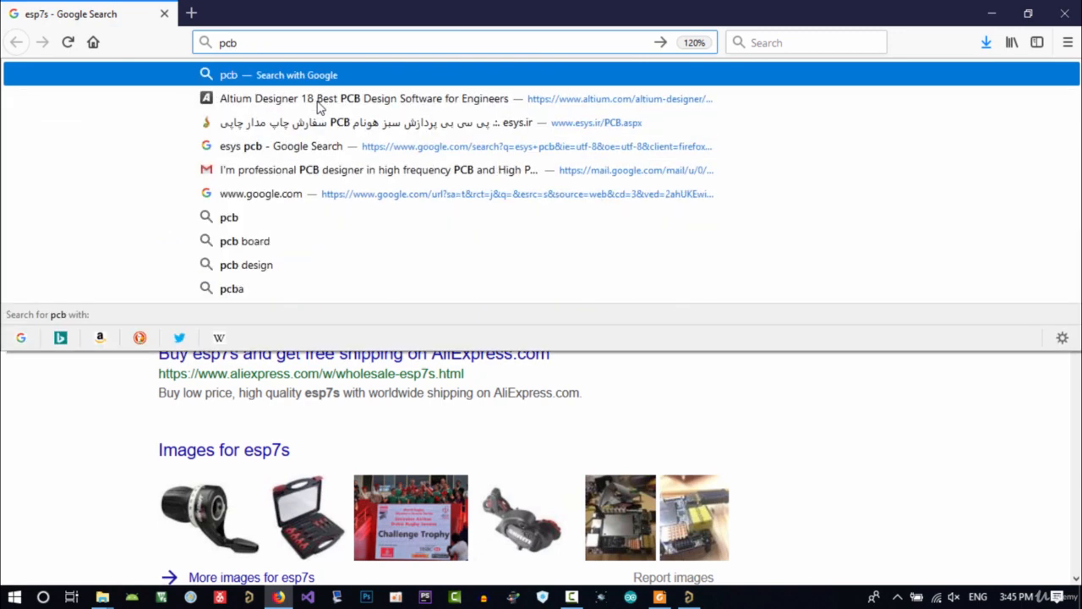
key("Return")
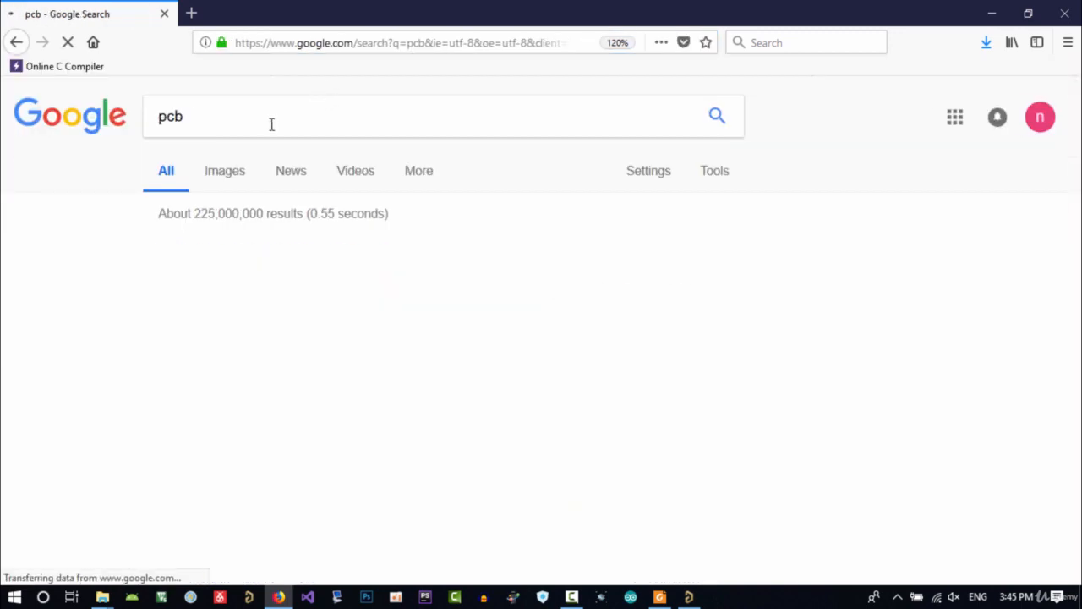
left_click(232, 176)
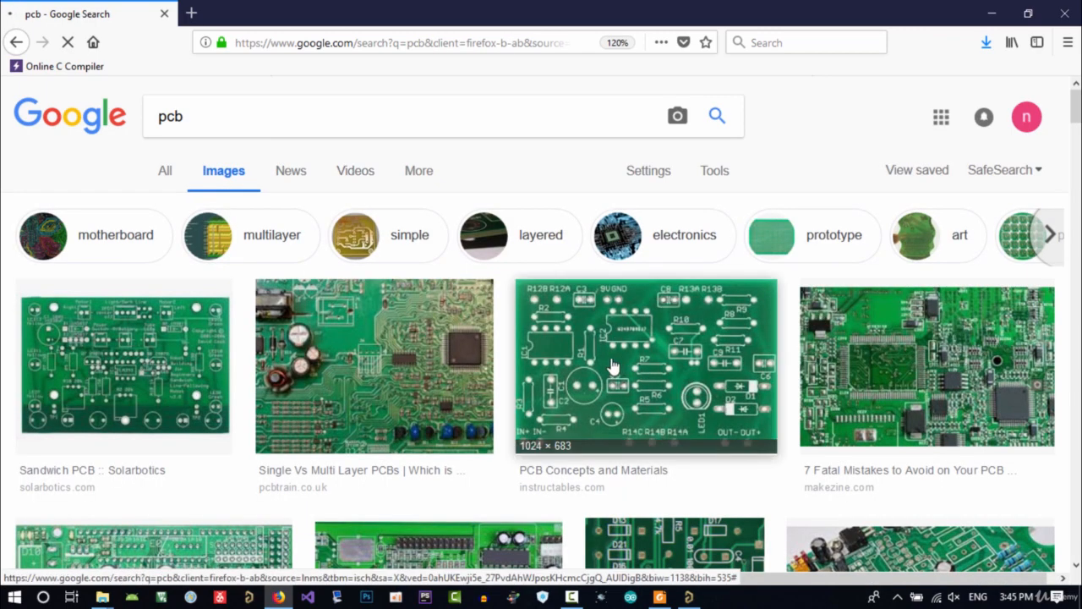
scroll(639, 364, "down", 5)
scroll(730, 406, "up", 3)
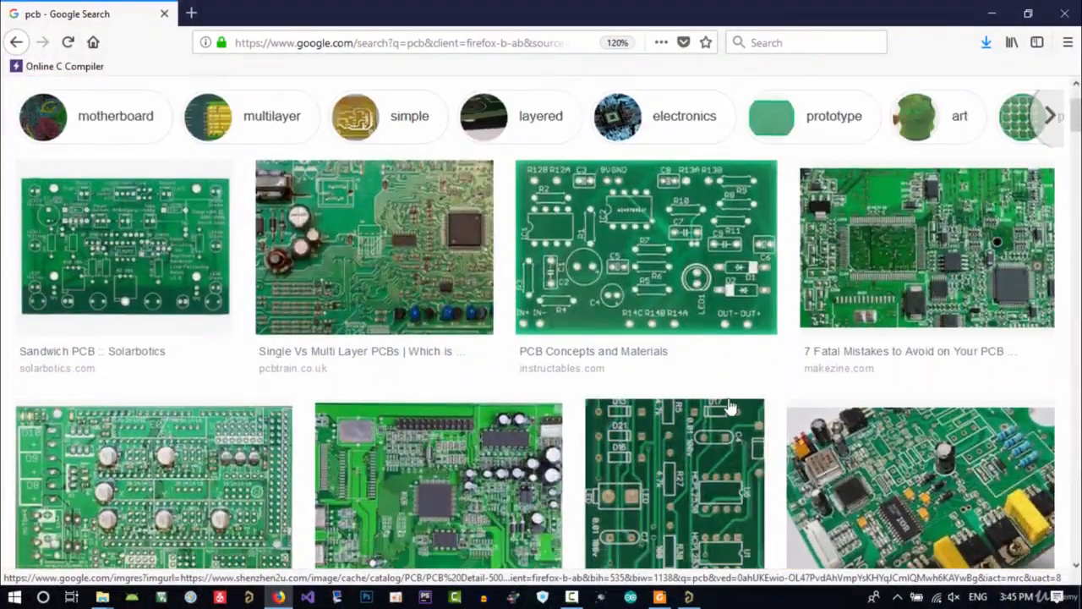
scroll(730, 406, "down", 3)
scroll(725, 399, "up", 3)
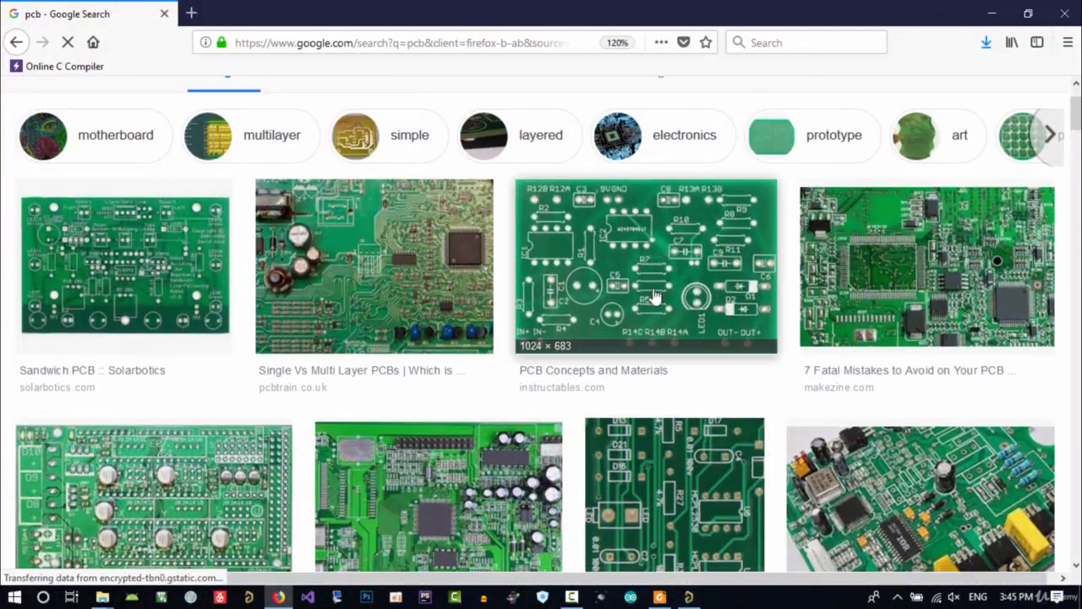
left_click(642, 289)
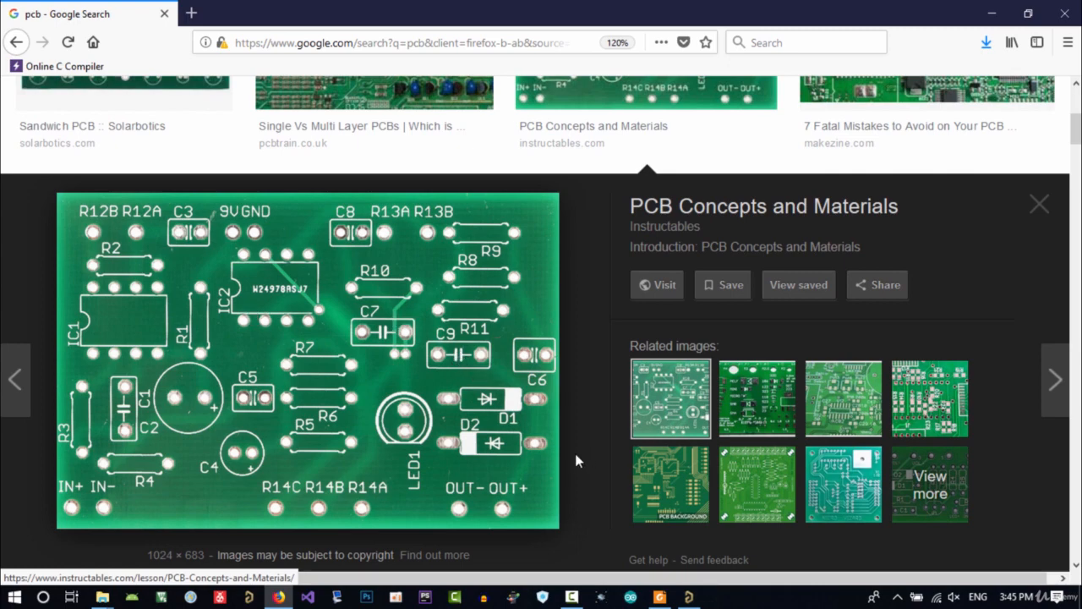
left_click(688, 596)
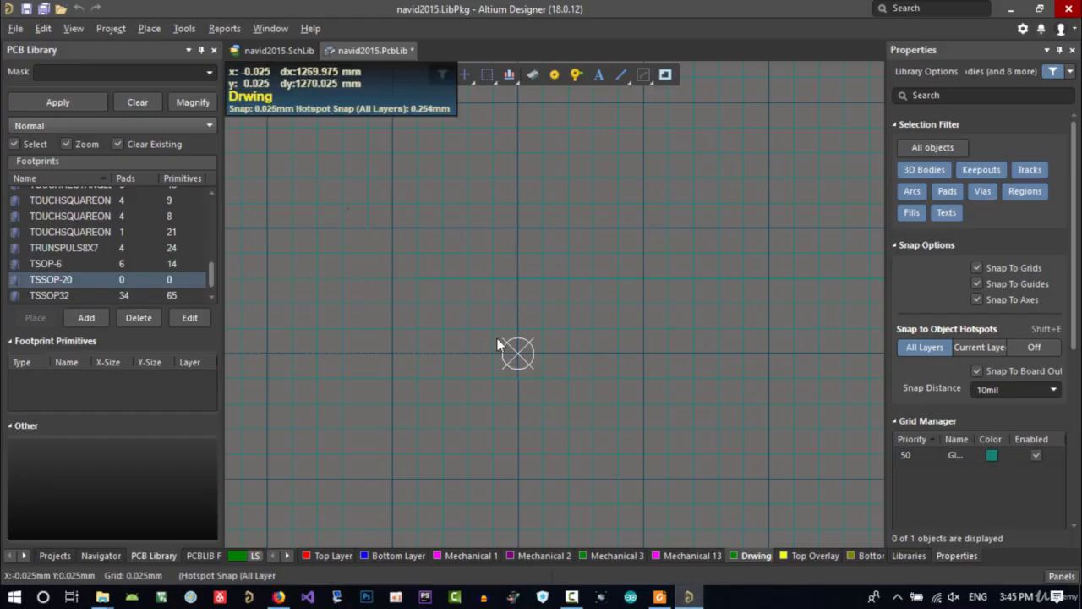
scroll(499, 355, "down", 1)
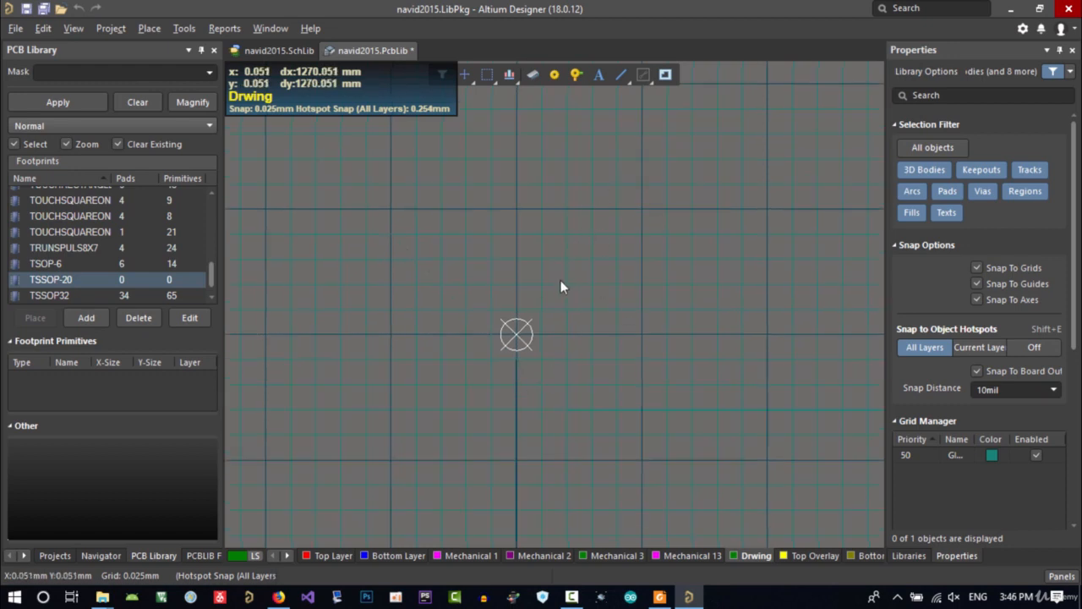
right_click_drag(566, 275, 579, 307)
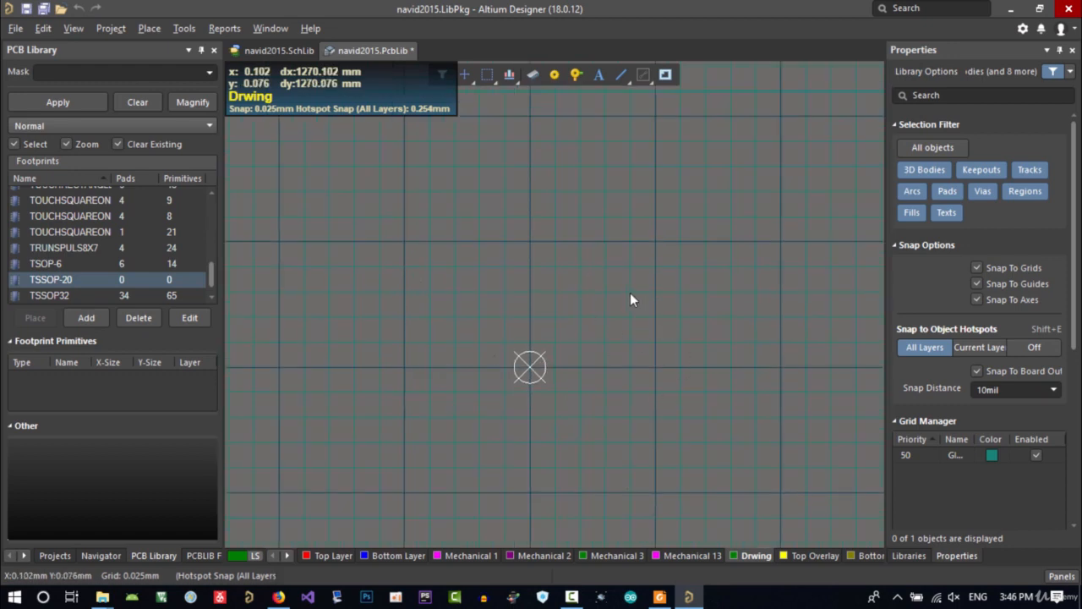
left_click(626, 80)
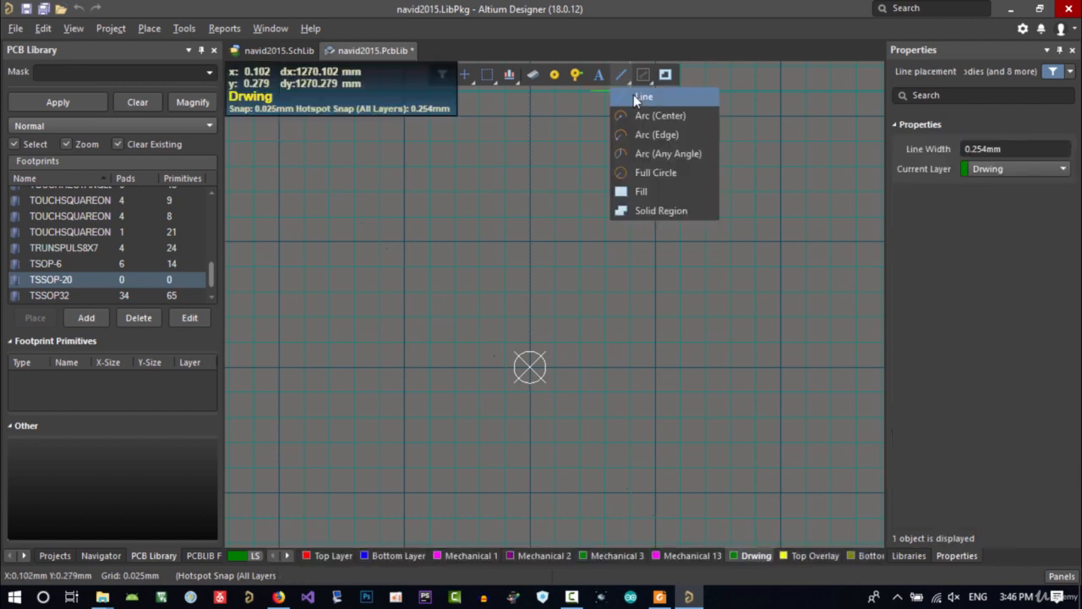
left_click(638, 96)
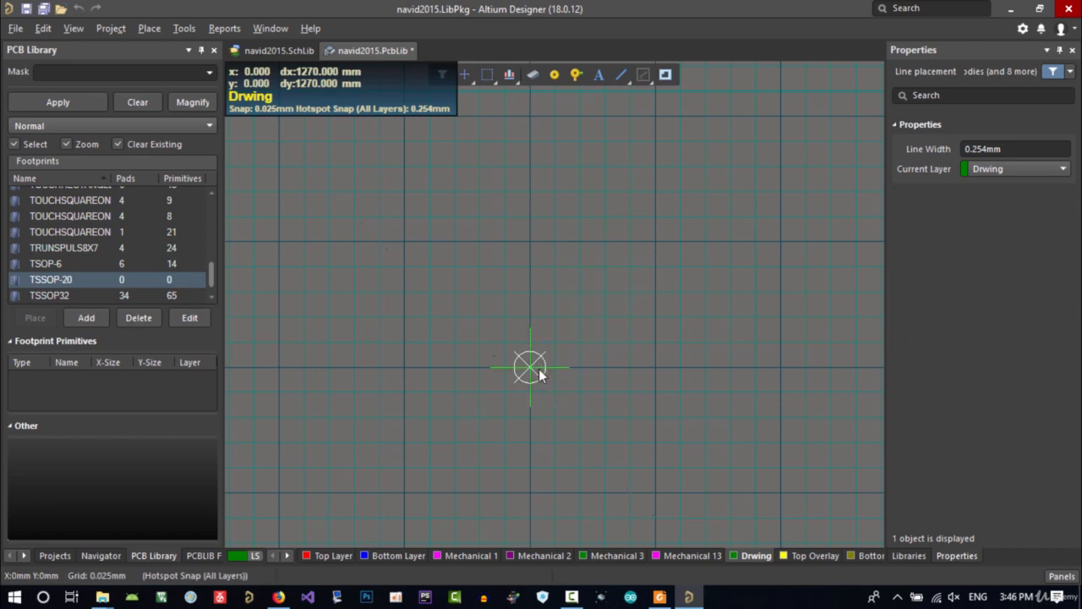
right_click(517, 395)
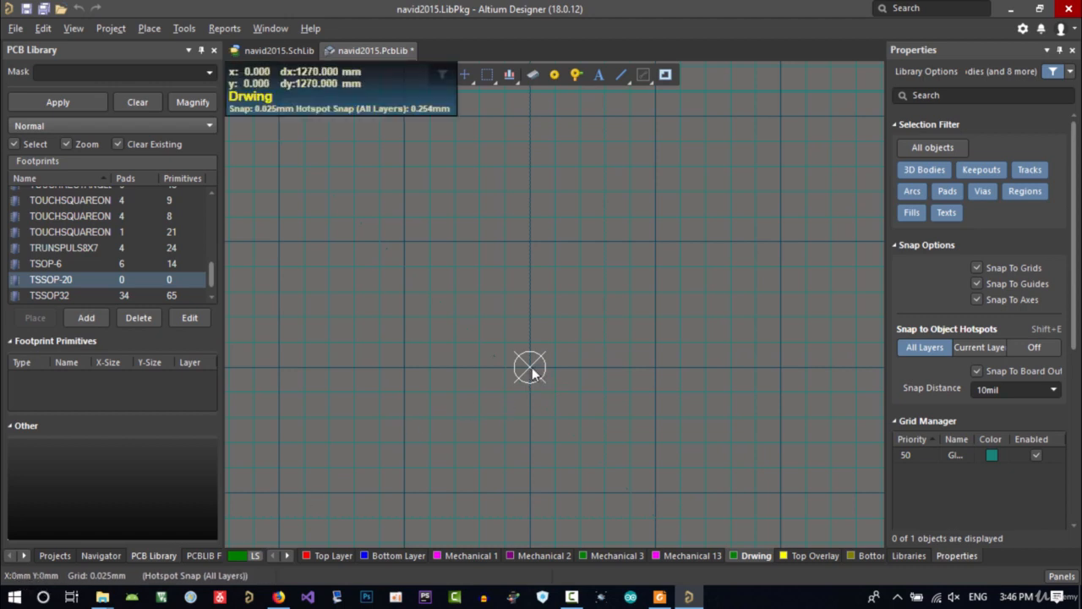
scroll(533, 373, "up", 3, "ctrl")
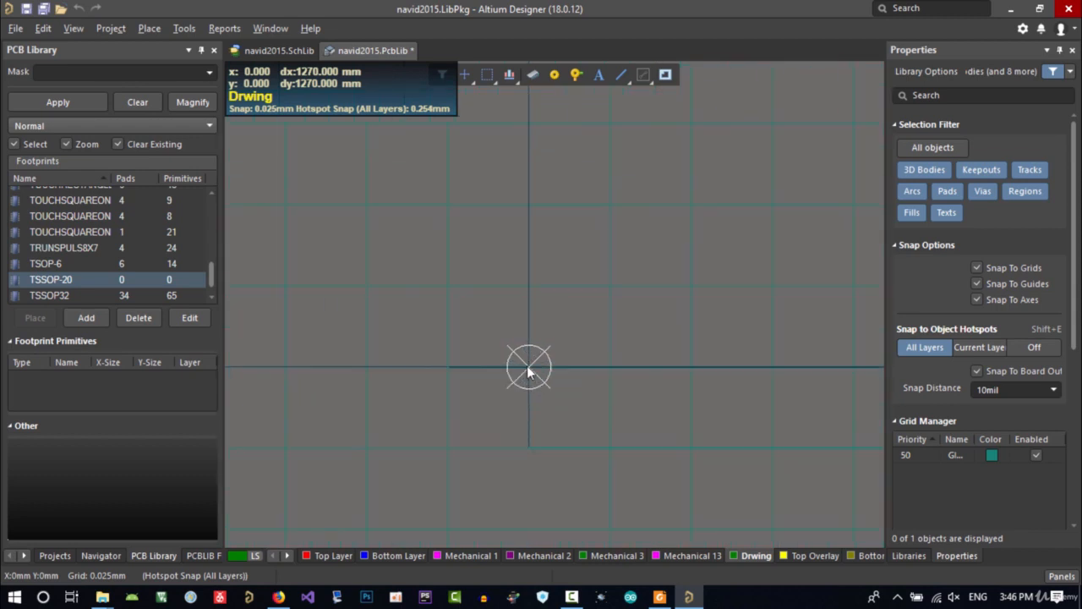
scroll(528, 372, "up", 2, "ctrl")
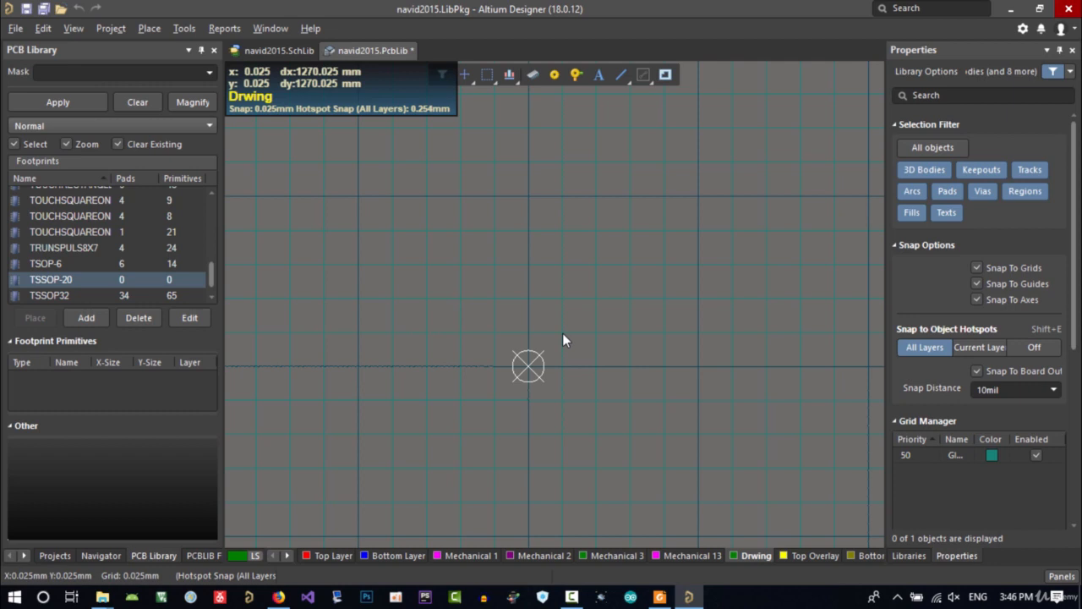
scroll(558, 359, "down", 1, "ctrl")
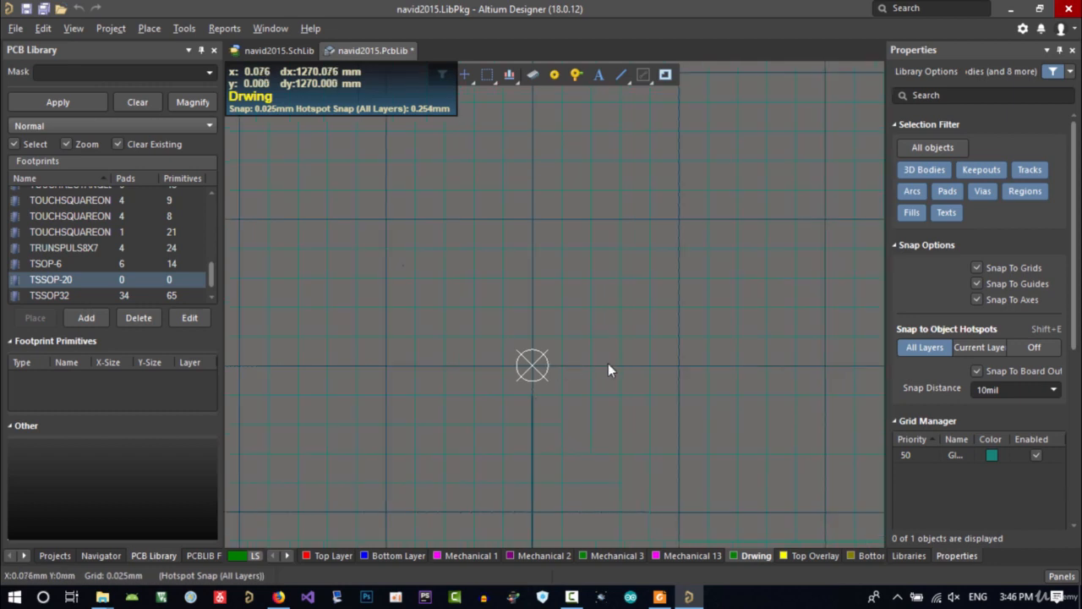
right_click_drag(610, 364, 588, 354)
Examine the 20-pin TSSOP outline drawing and its millimetre dimension table in the datasheet
left_click(660, 597)
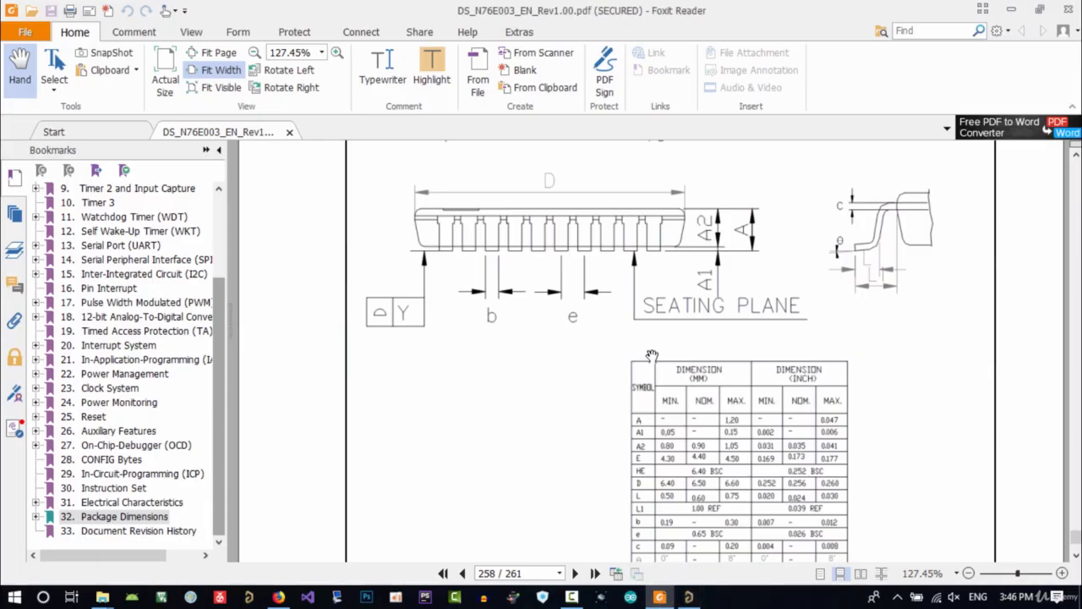
left_click_drag(590, 389, 590, 400)
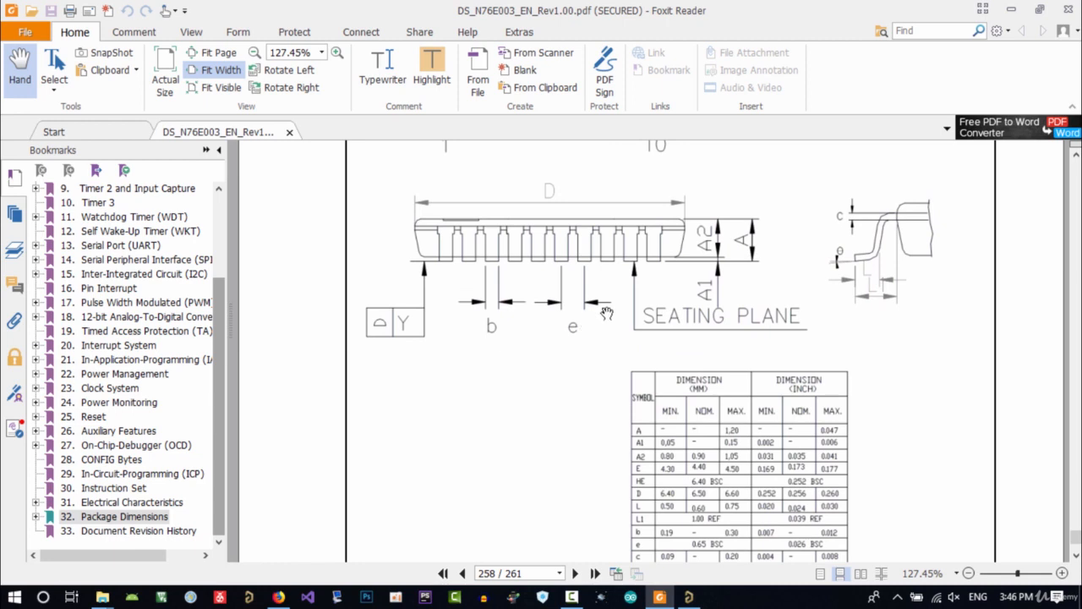
scroll(606, 313, "up", 3)
left_click_drag(584, 307, 612, 398)
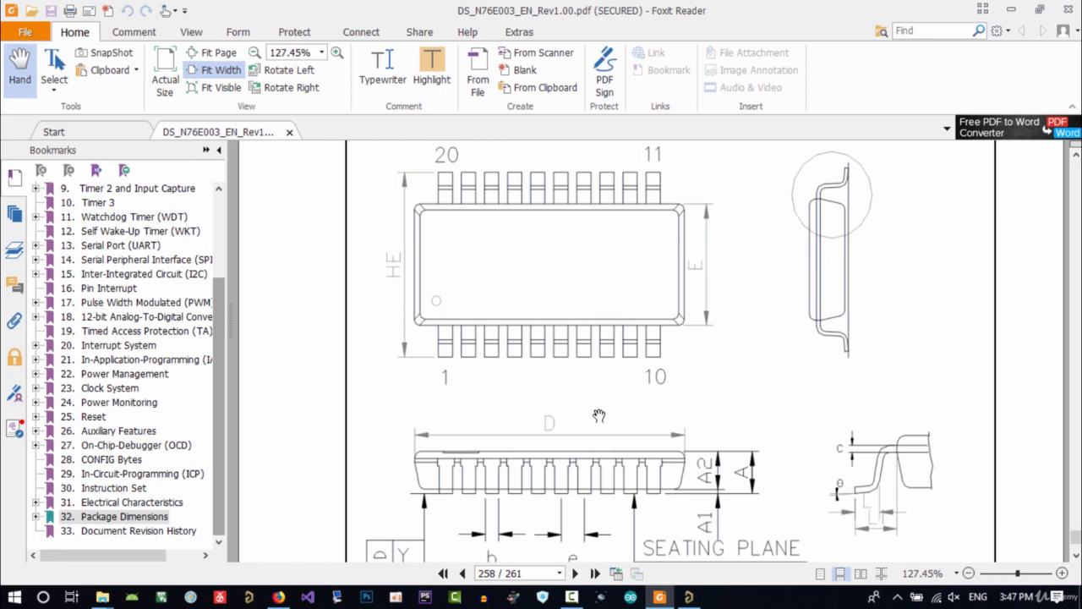
scroll(597, 439, "up", 2)
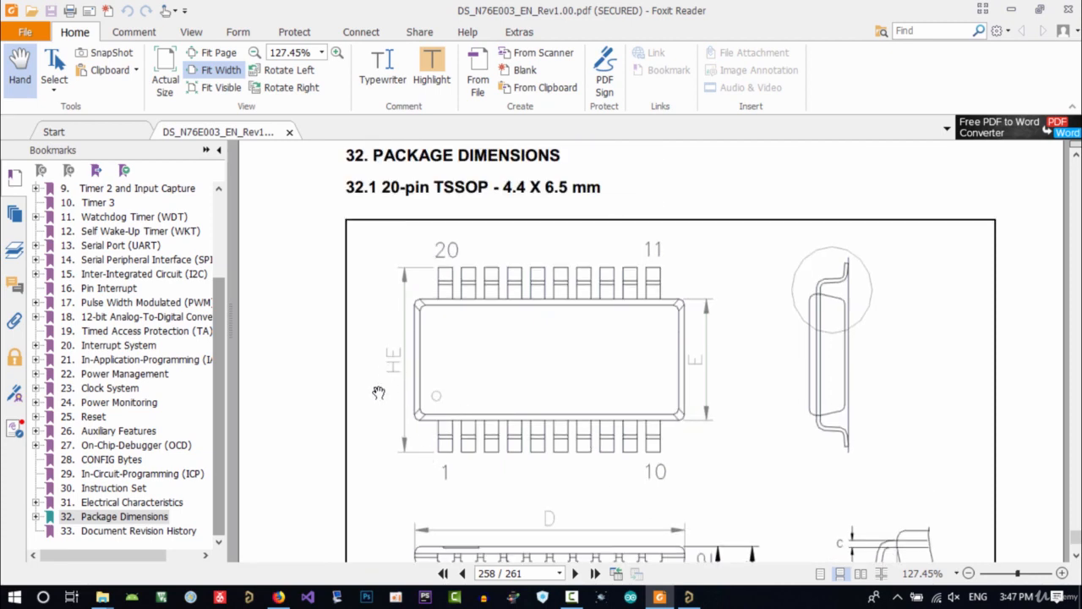
scroll(393, 379, "down", 7)
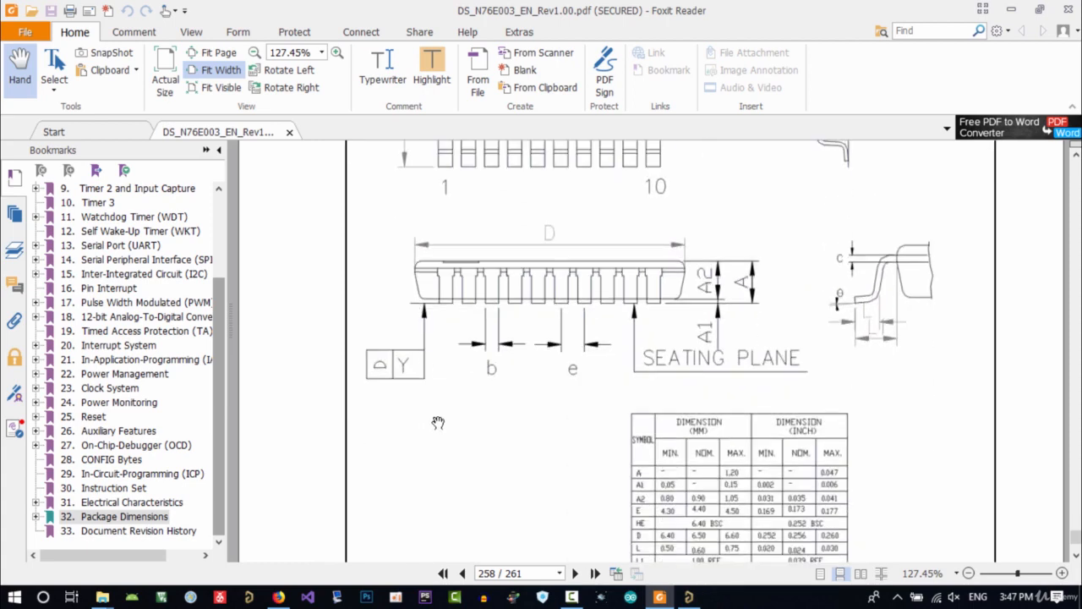
scroll(482, 445, "down", 1)
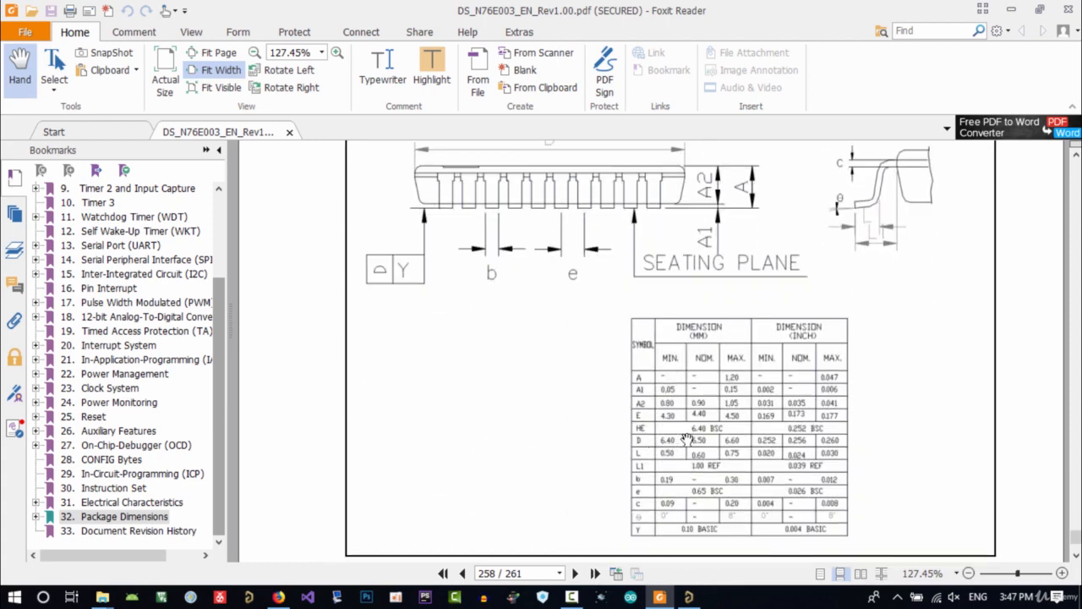
key("alt+Tab")
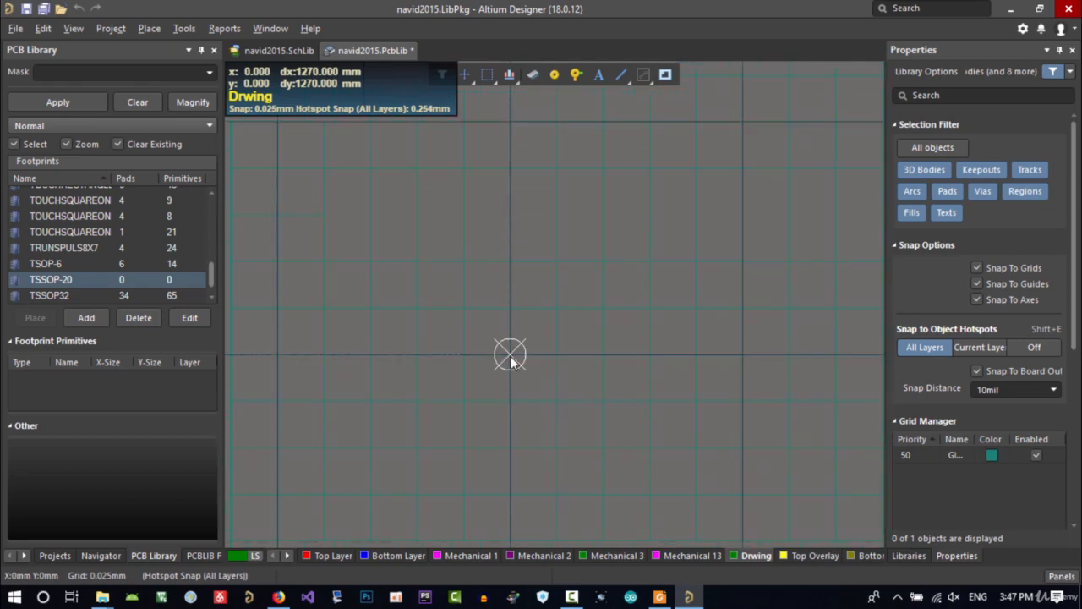
scroll(511, 361, "down", 1, "ctrl")
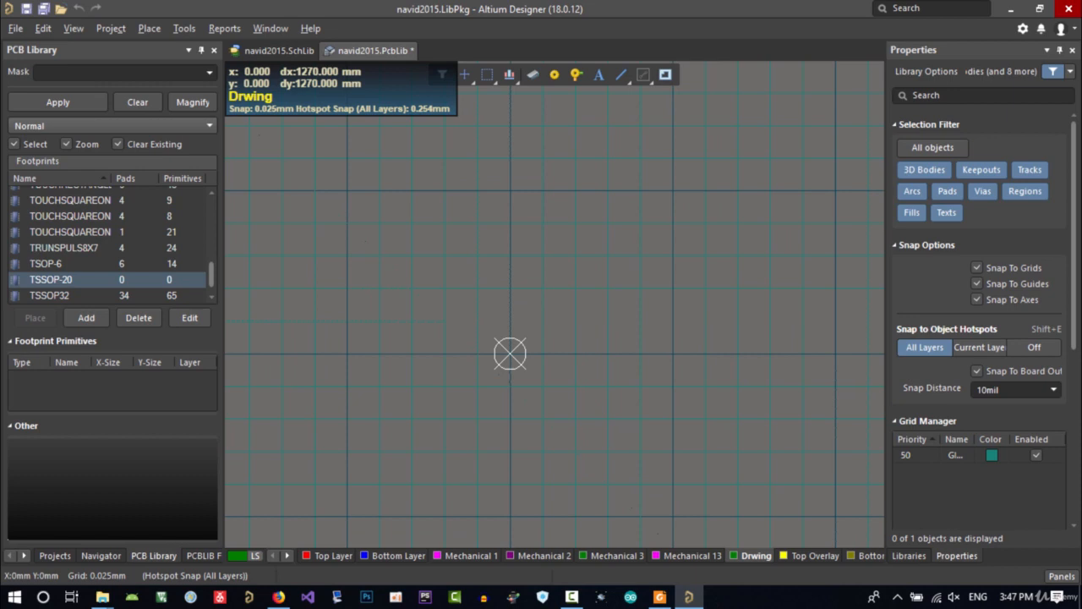
key("g")
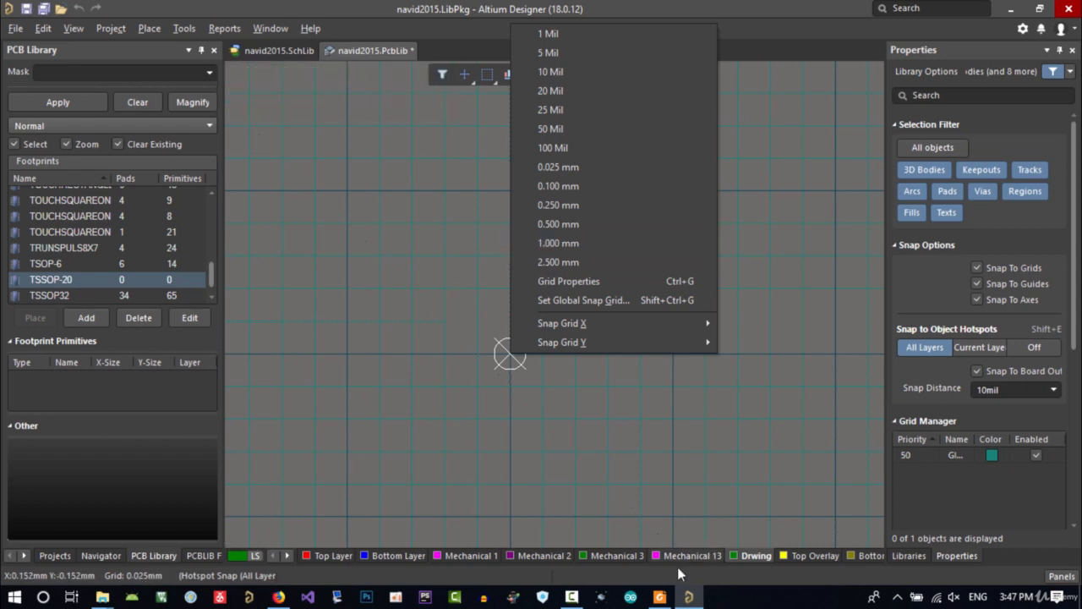
left_click(658, 596)
Examine the TSSOP-20 outline drawing and its millimetre dimension table in the datasheet
scroll(492, 388, "up", 5)
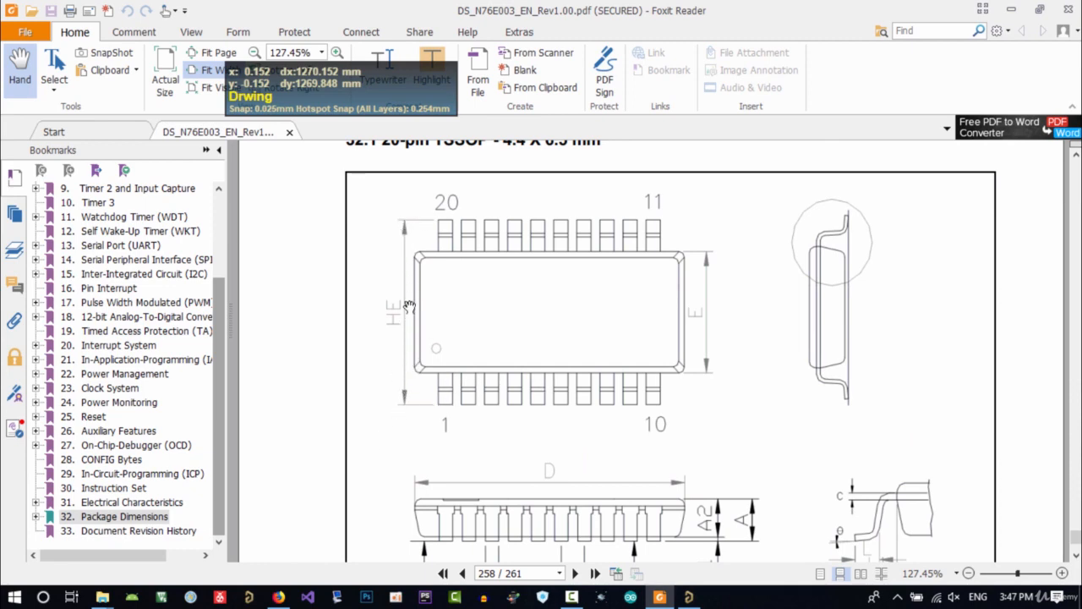
scroll(416, 438, "down", 1)
scroll(450, 456, "up", 1)
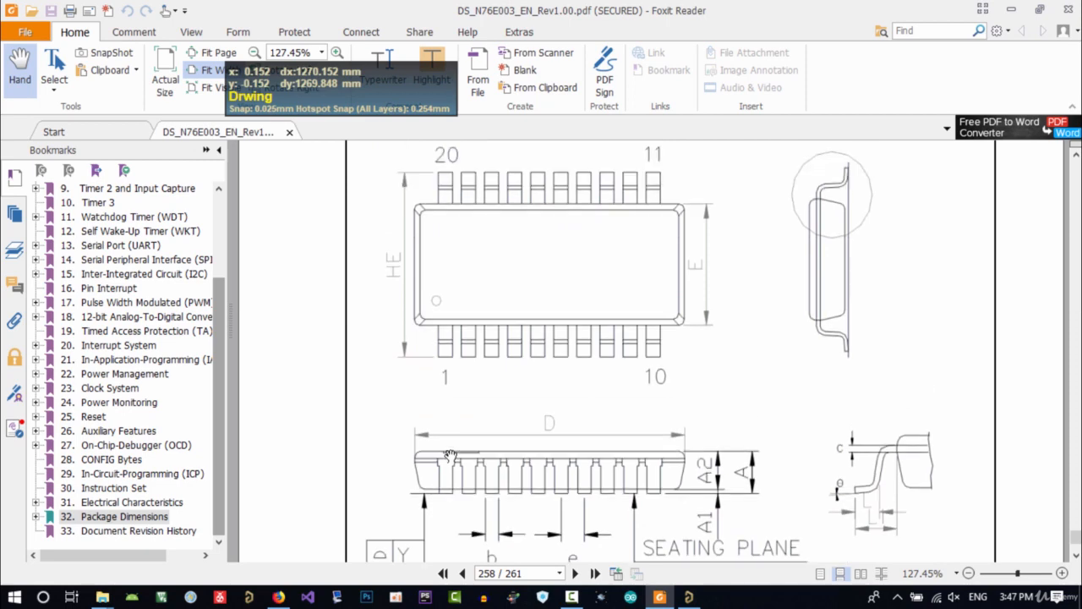
scroll(450, 456, "up", 1)
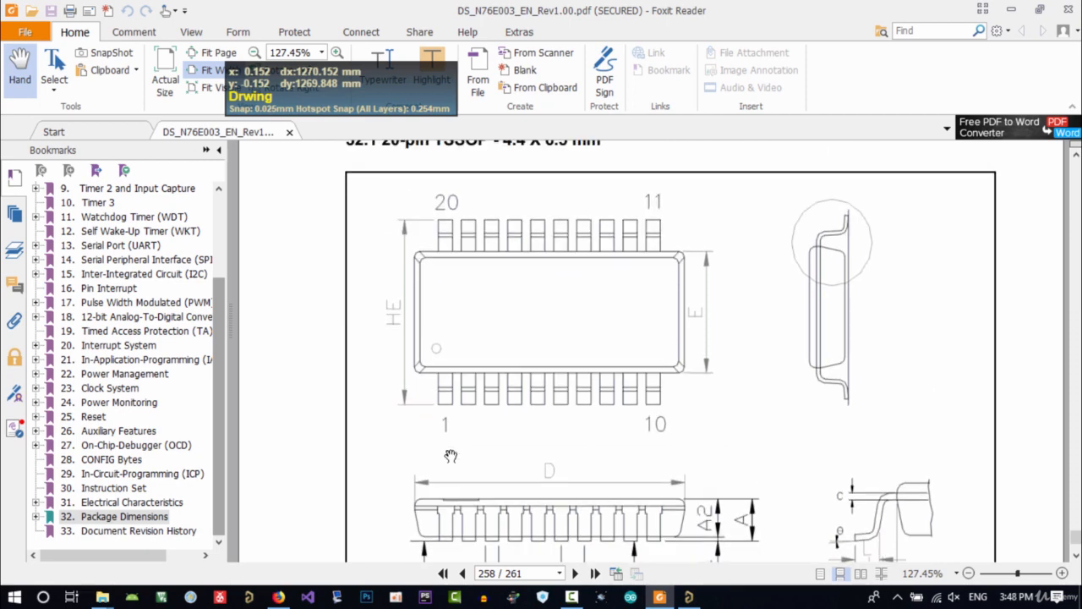
scroll(450, 456, "down", 2)
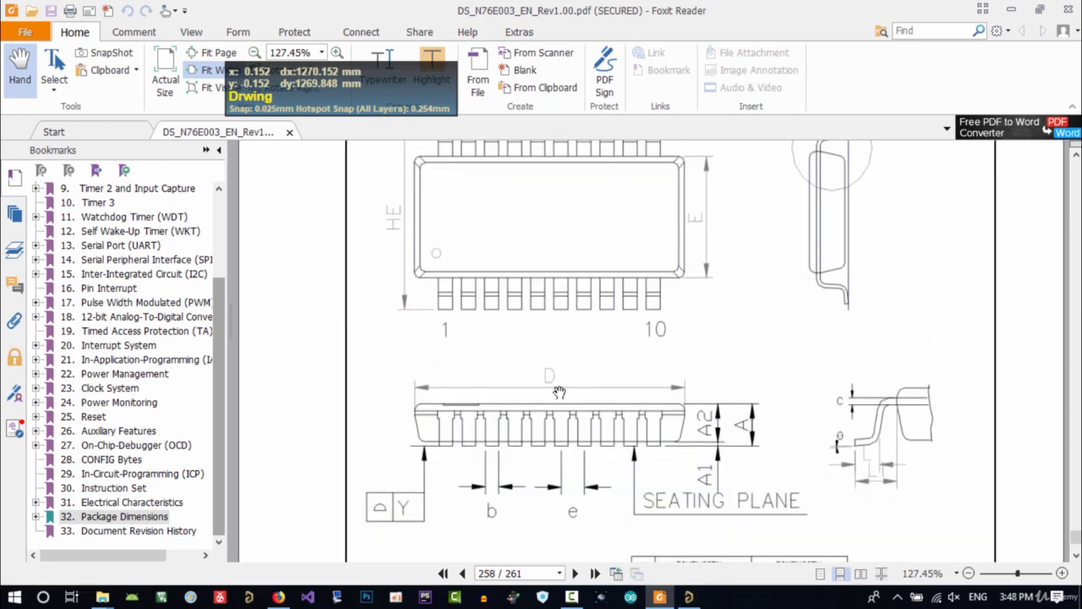
scroll(456, 393, "up", 2)
scroll(469, 406, "down", 1)
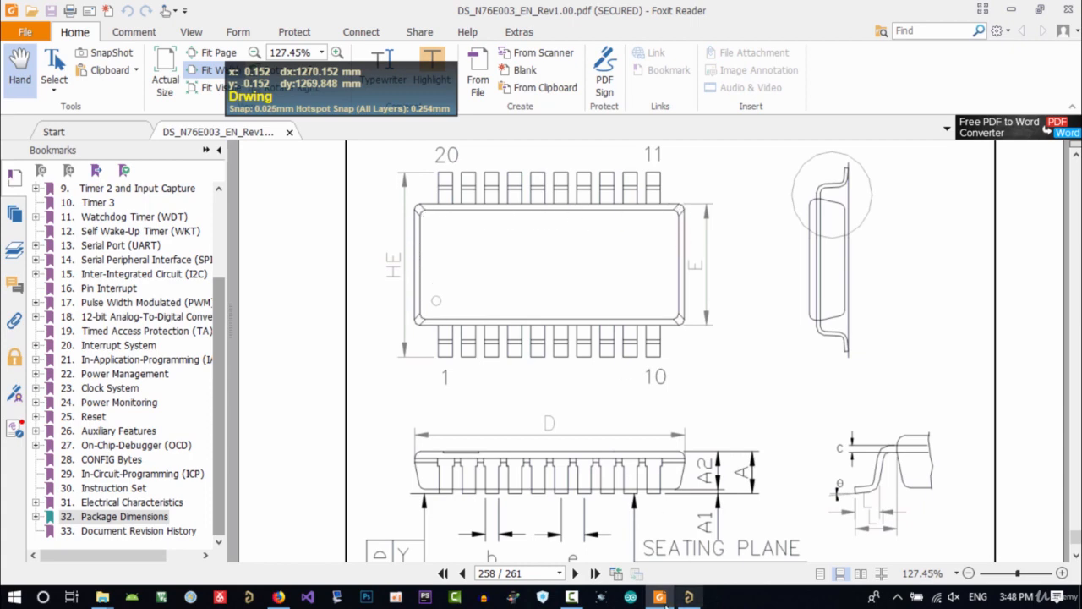
left_click(278, 597)
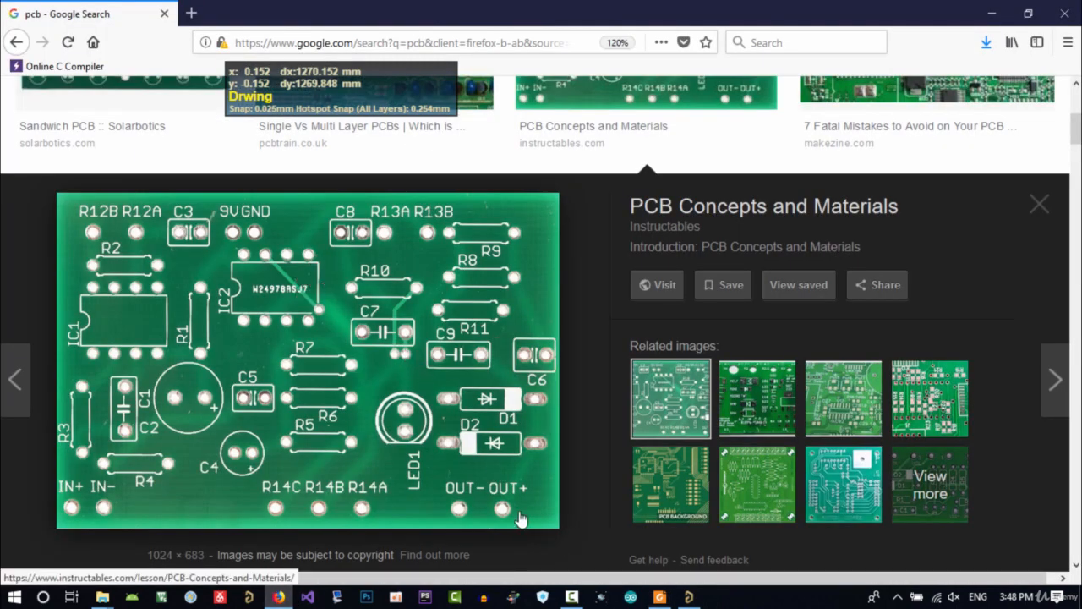
left_click(659, 597)
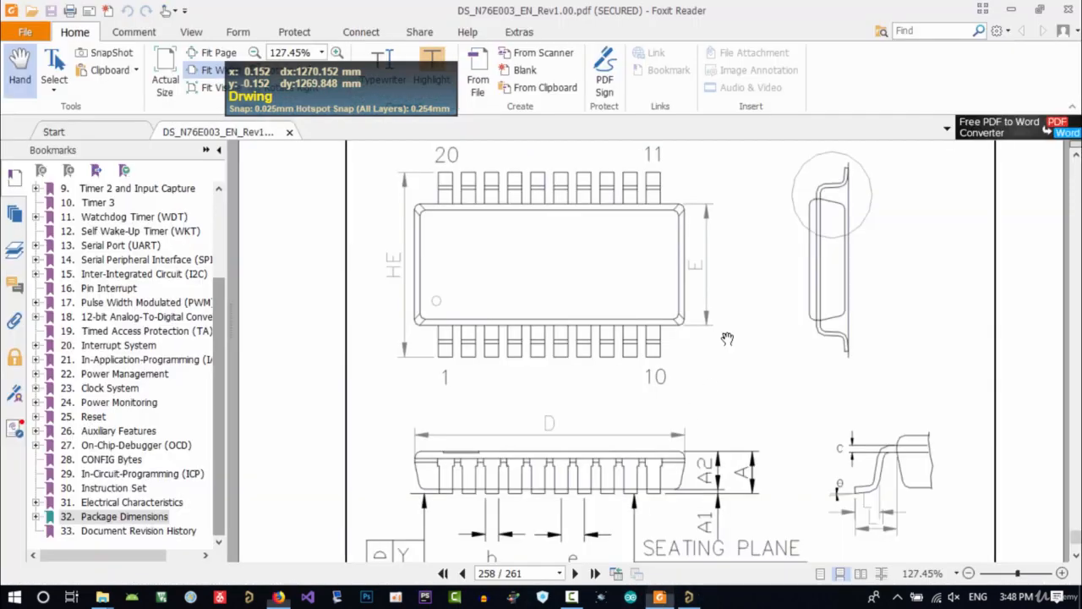
left_click(659, 597)
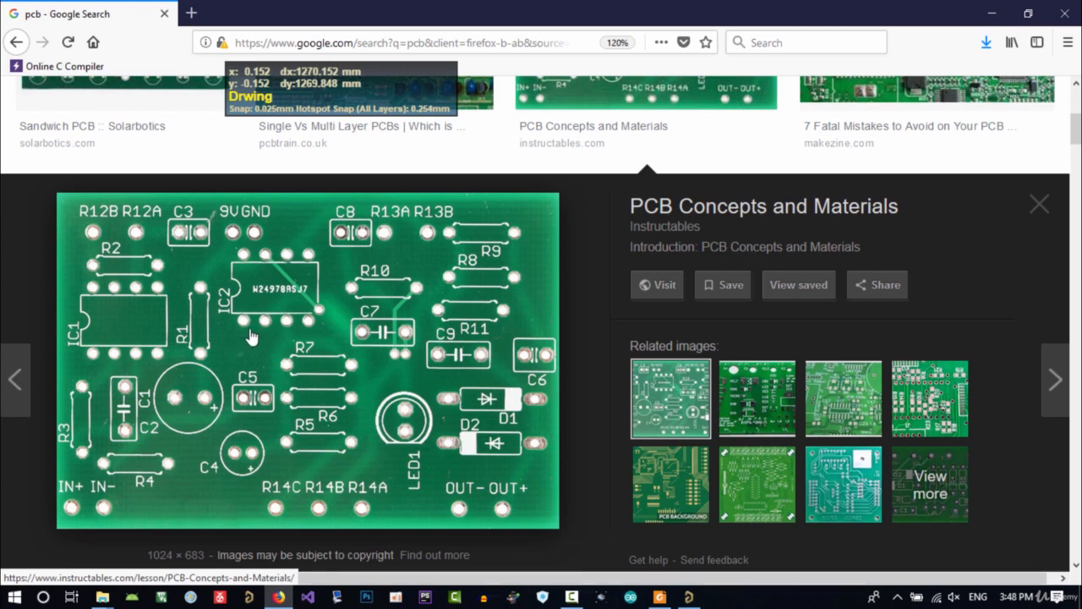
left_click(659, 597)
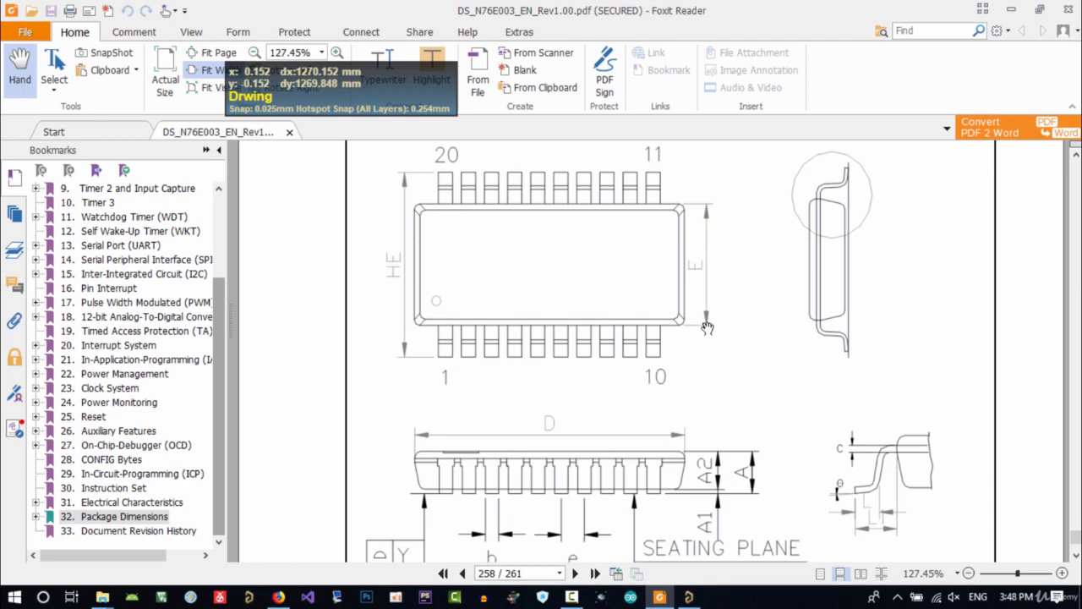
scroll(714, 303, "down", 1)
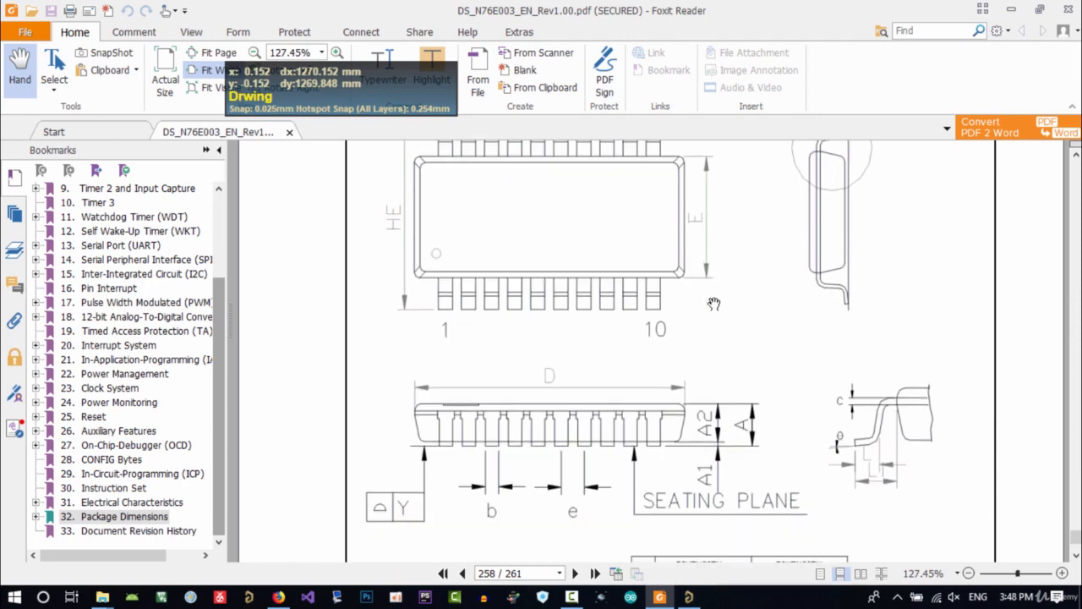
scroll(710, 287, "up", 1)
scroll(715, 357, "down", 5)
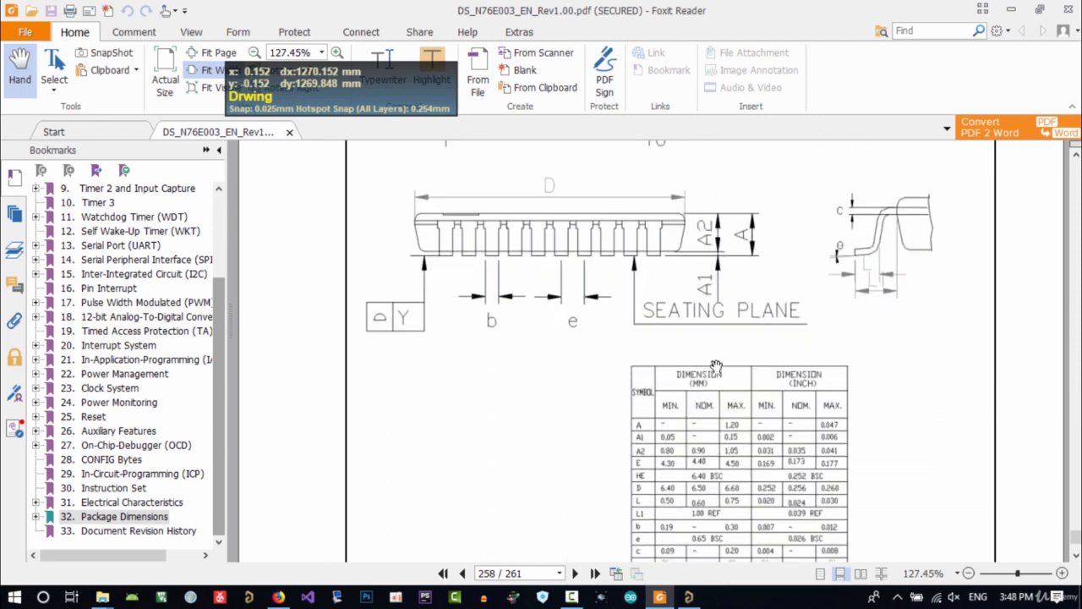
scroll(662, 482, "down", 1)
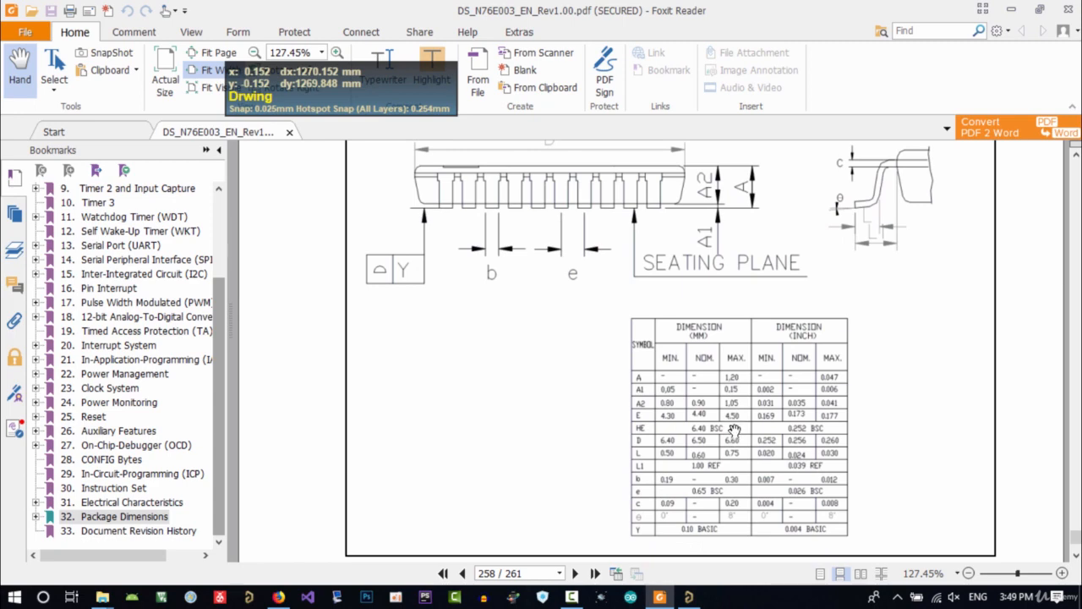
Set the footprint editor's snap grid to 0.500 mm
left_click(689, 597)
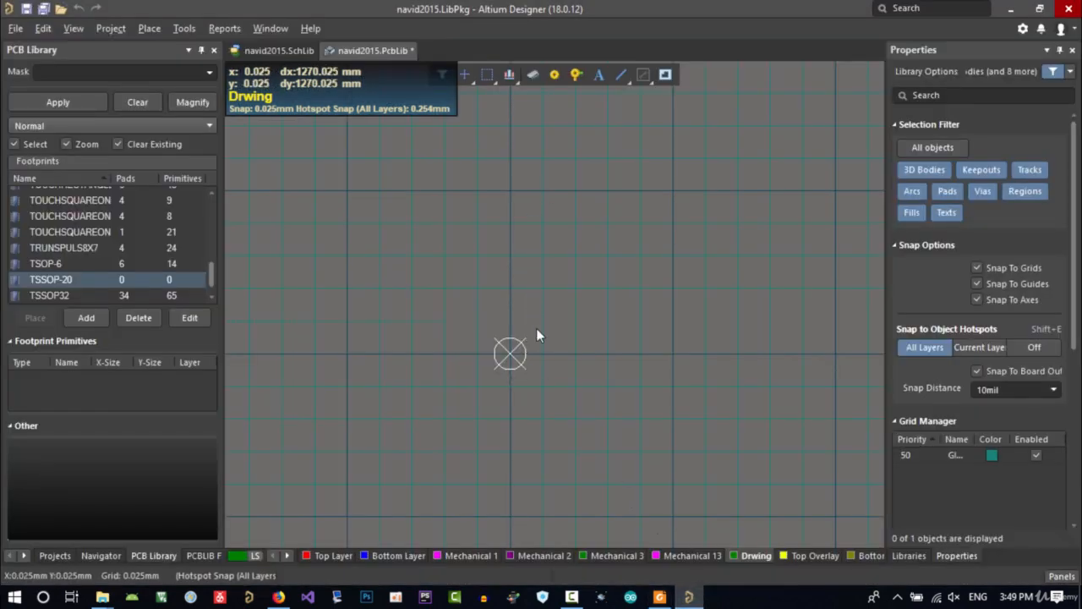
key("g")
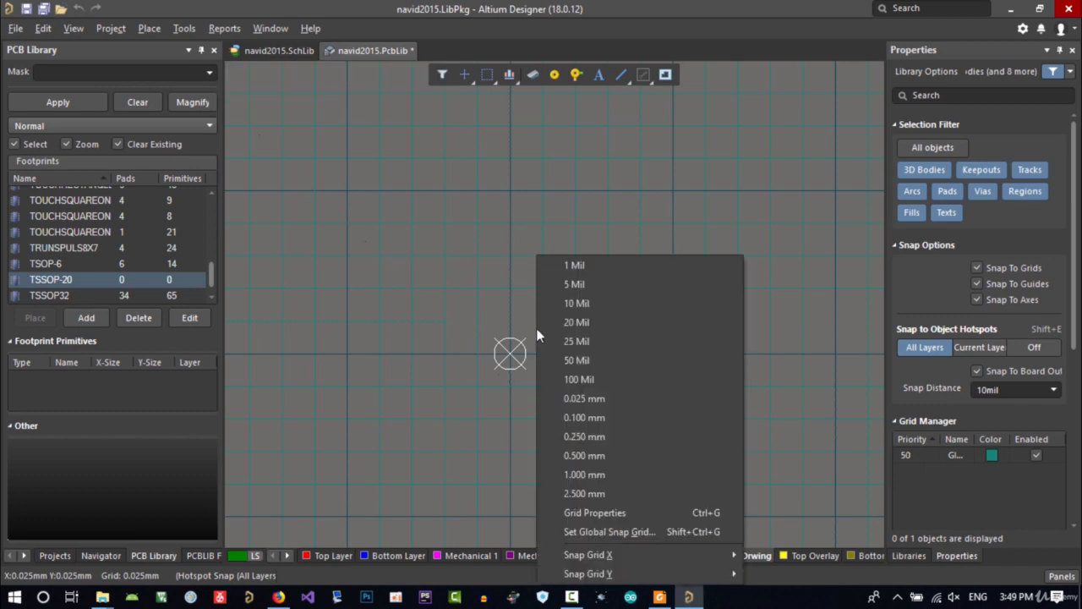
left_click(581, 458)
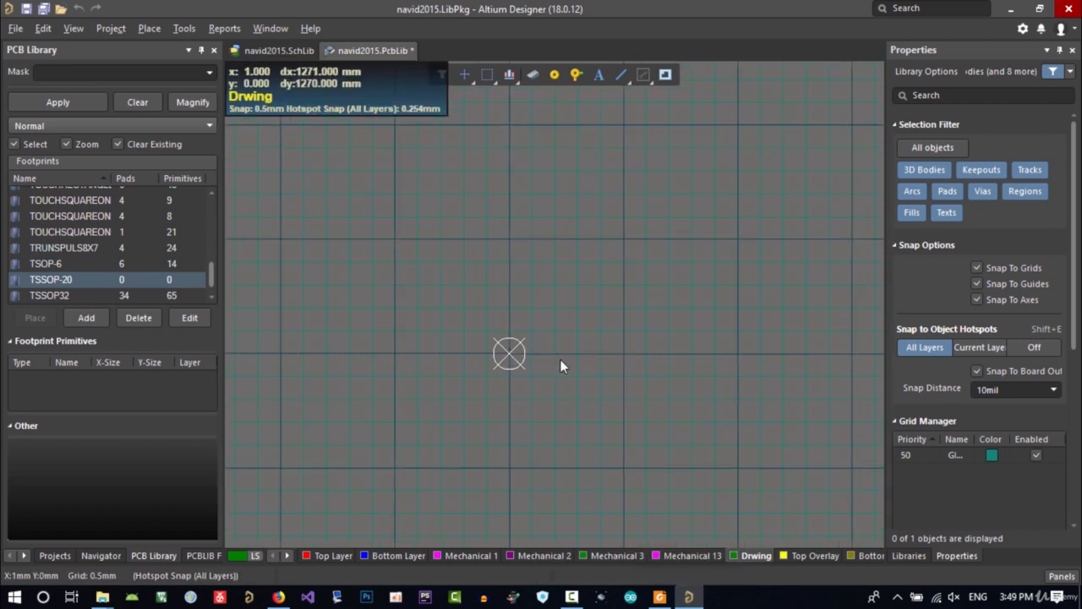
scroll(554, 353, "down", 2, "ctrl")
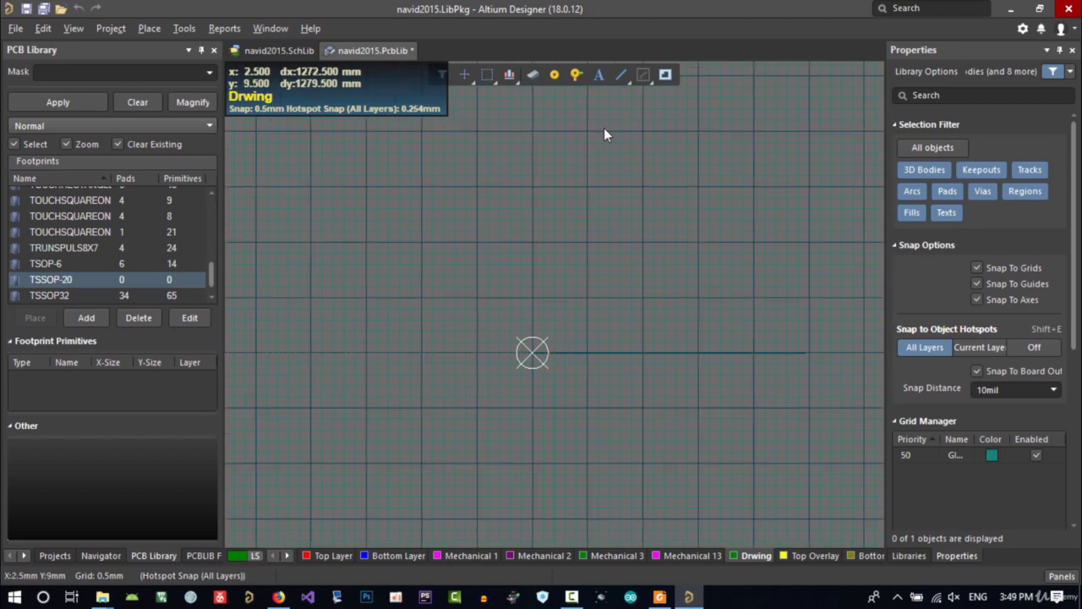
Switch the active layer to Top Overlay
left_click(619, 75)
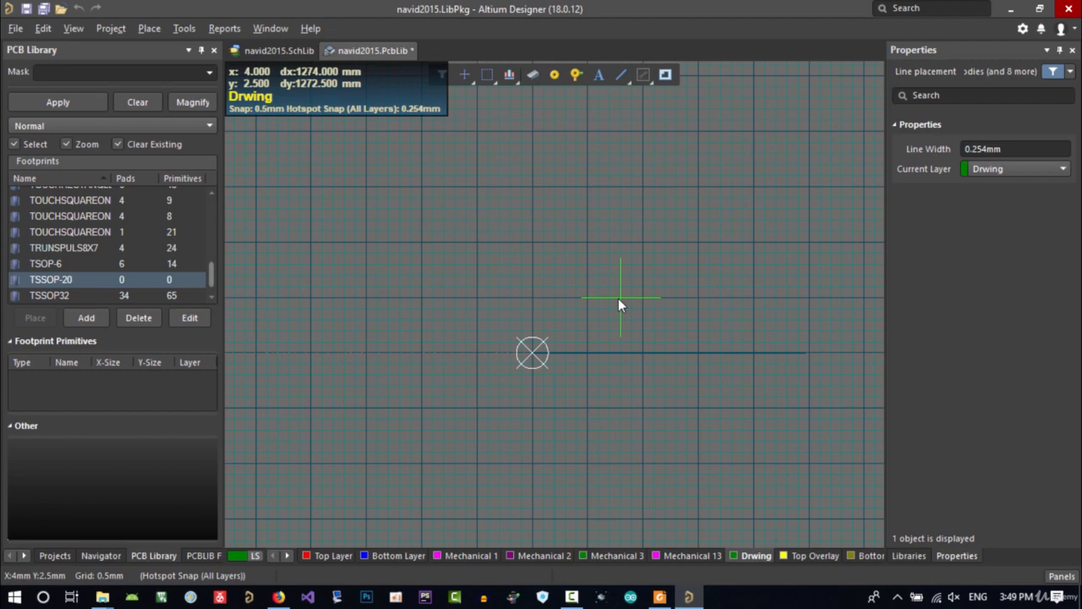
key("Escape")
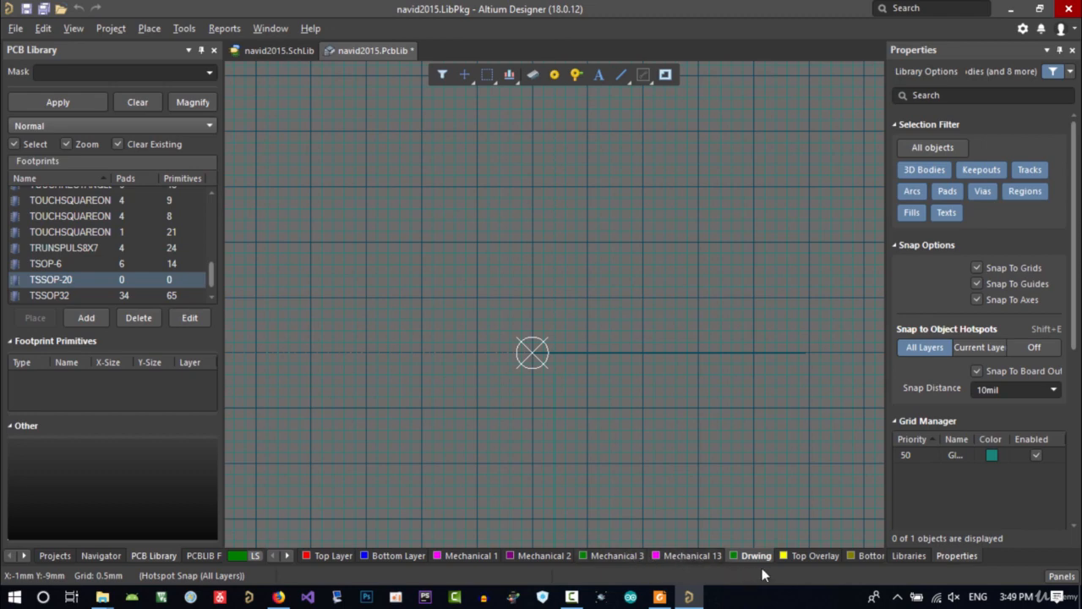
left_click(816, 556)
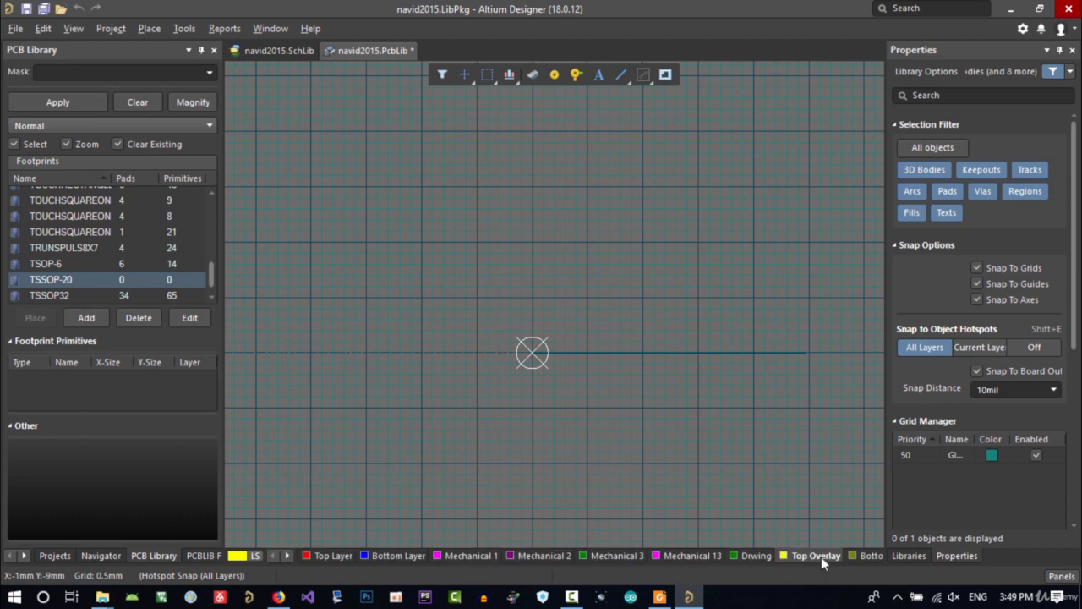
Draw a Top Overlay line from the origin 4.5 mm along the X axis
left_click(279, 597)
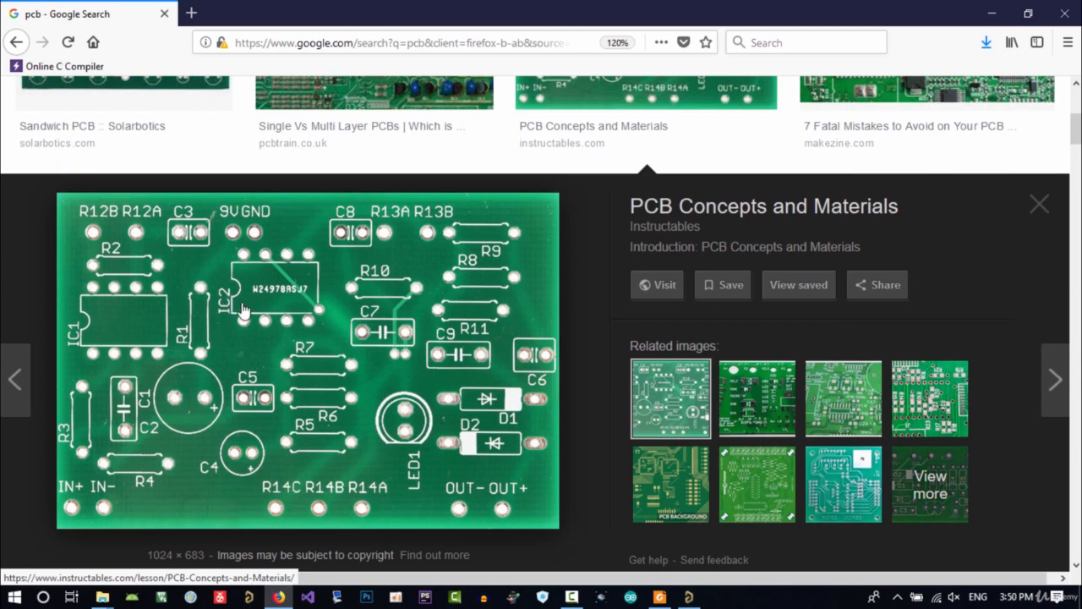
left_click(279, 597)
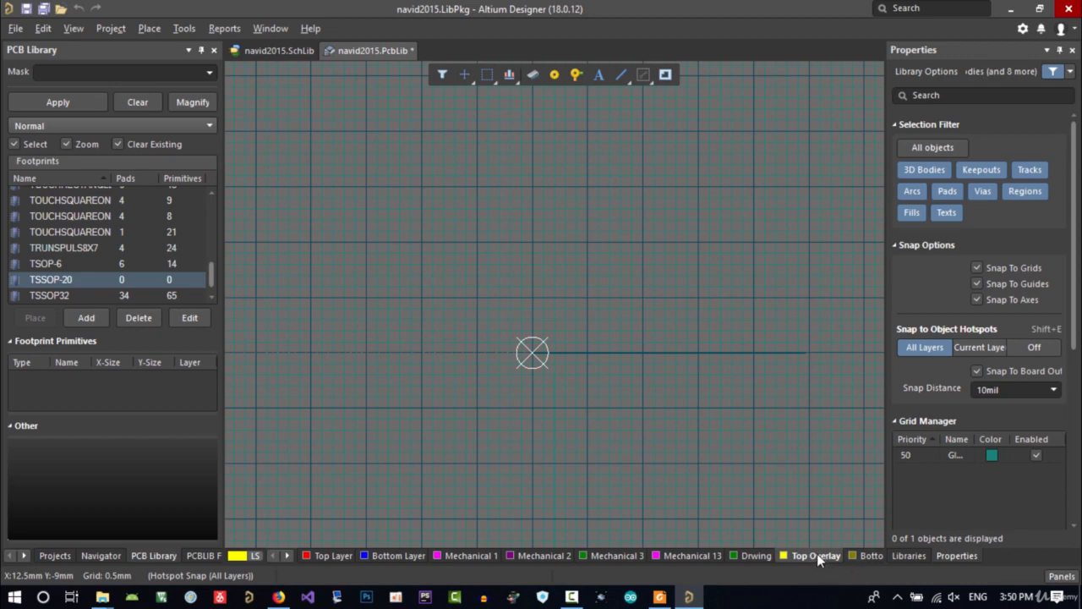
left_click(622, 75)
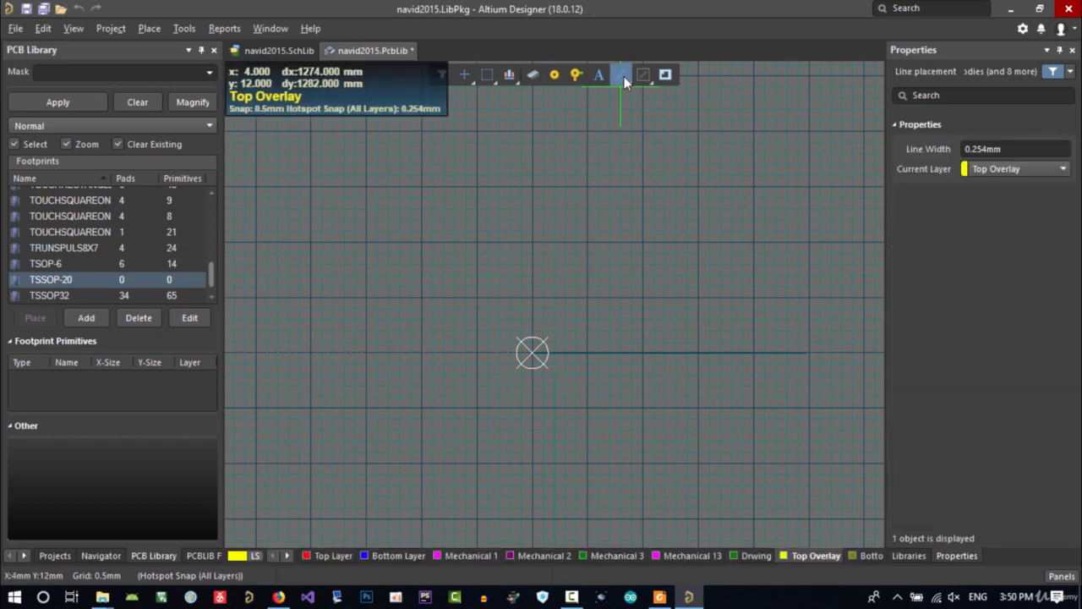
left_click(532, 352)
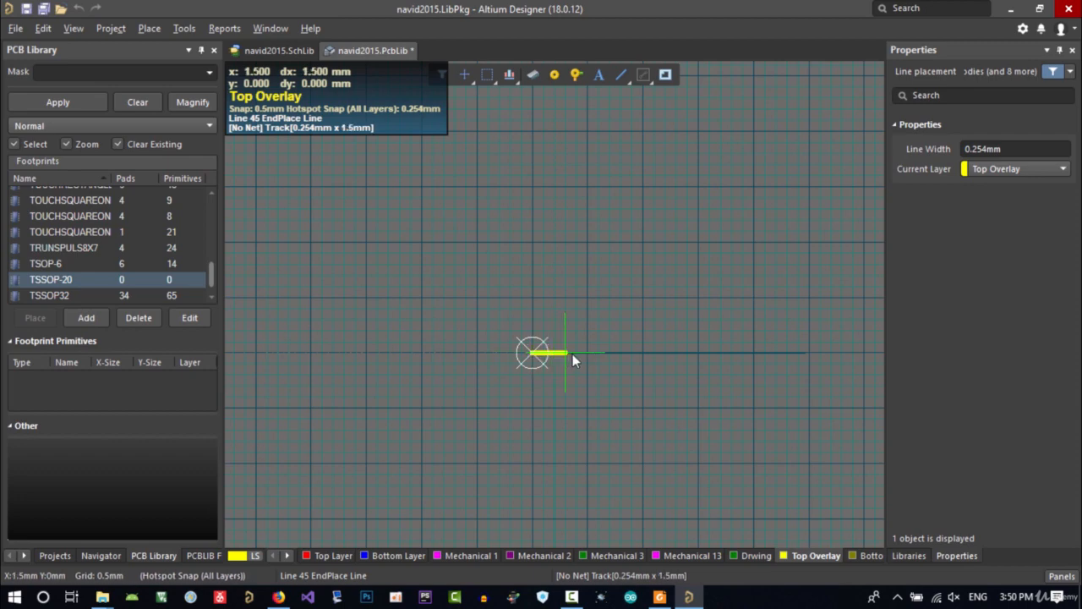
left_click(633, 352)
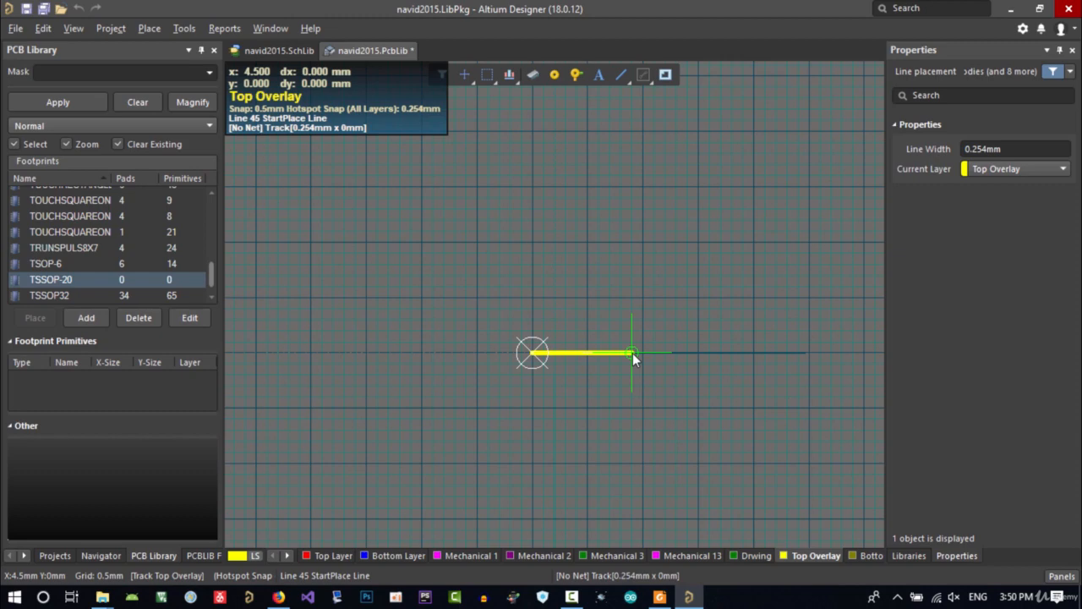
Check the datasheet's dimension table for the package body sizes while the line tool is active
key("Tab")
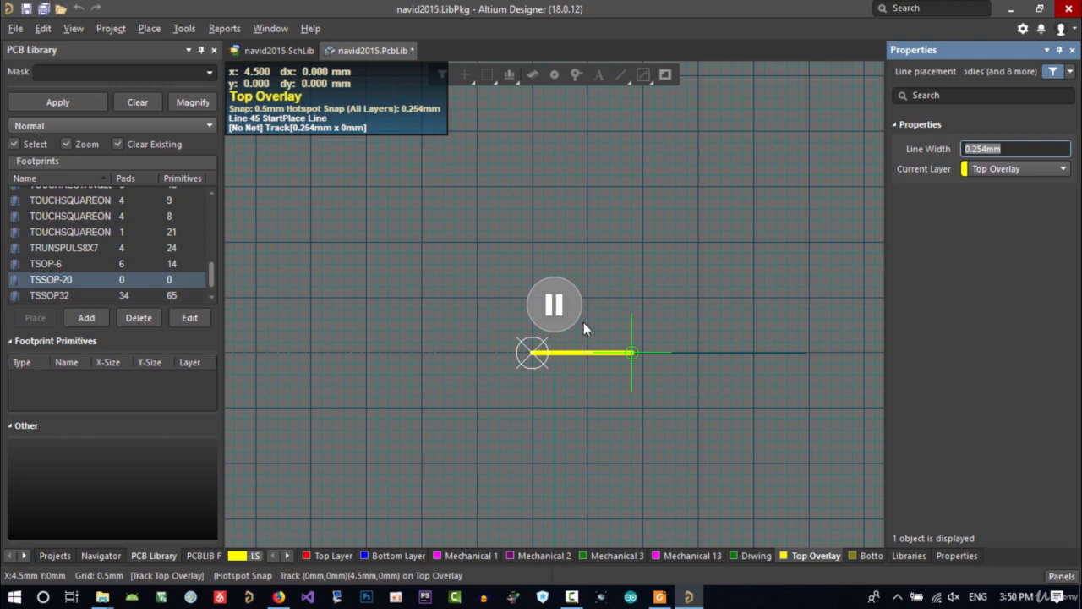
left_click(660, 597)
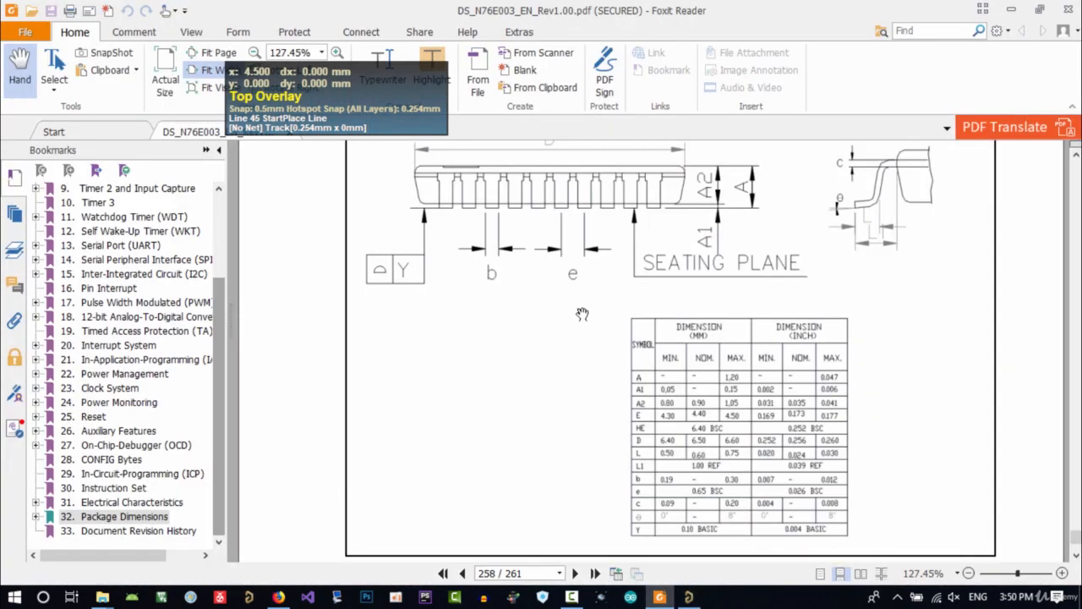
scroll(740, 377, "up", 3)
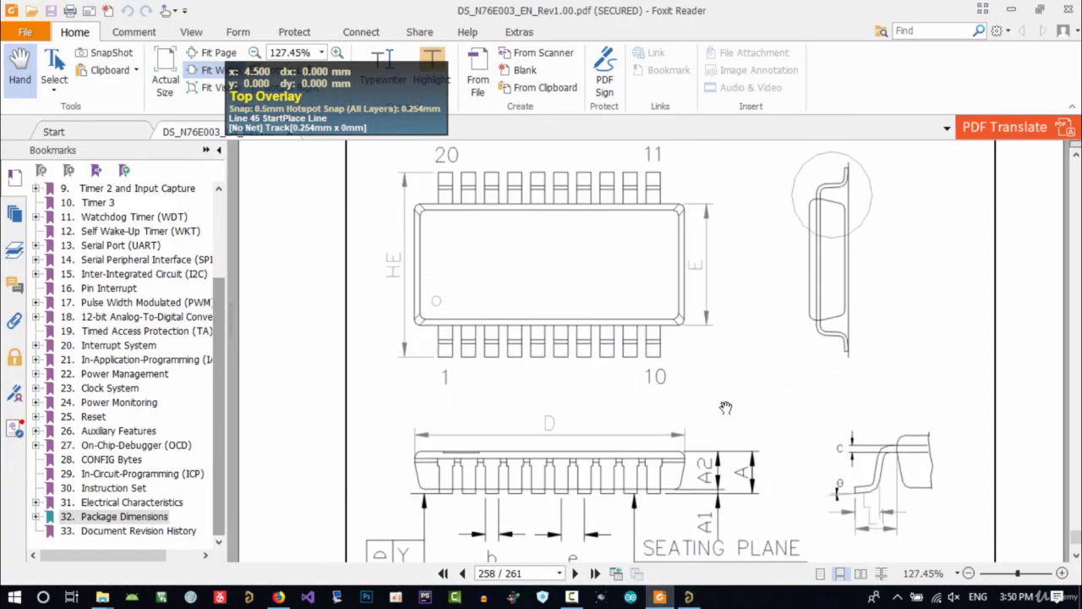
scroll(726, 408, "down", 2)
scroll(549, 338, "down", 1)
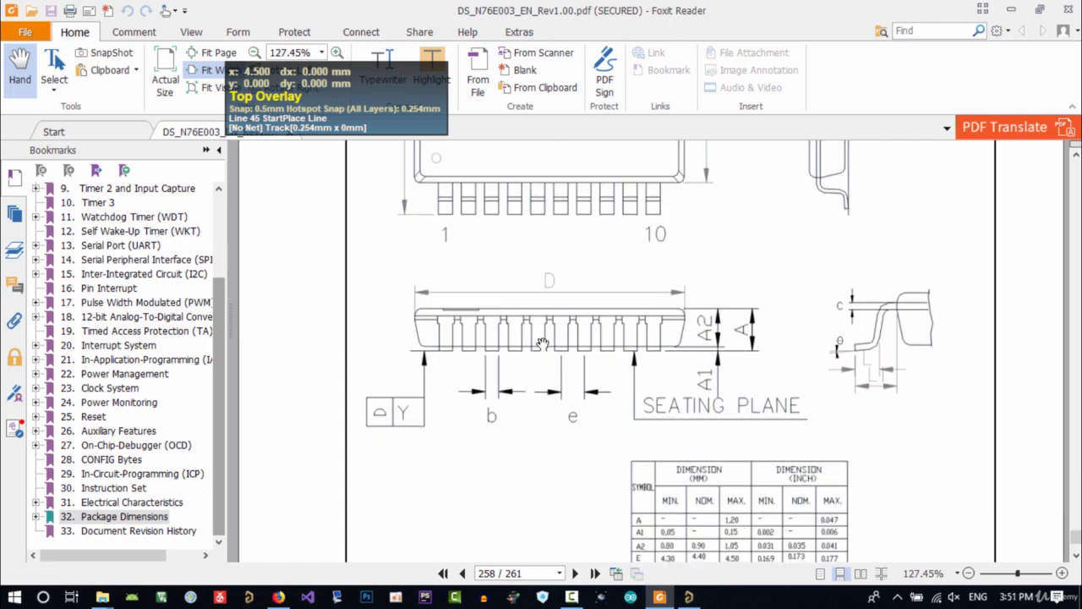
scroll(541, 344, "down", 3)
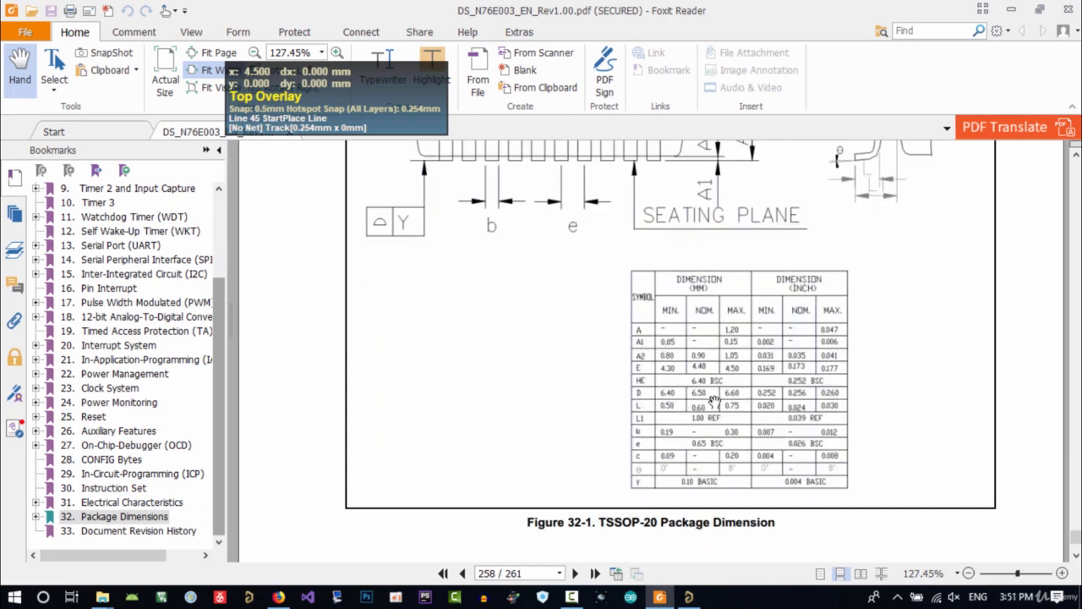
Change the snap grid to 0.100 mm while continuing the overlay line
left_click(691, 597)
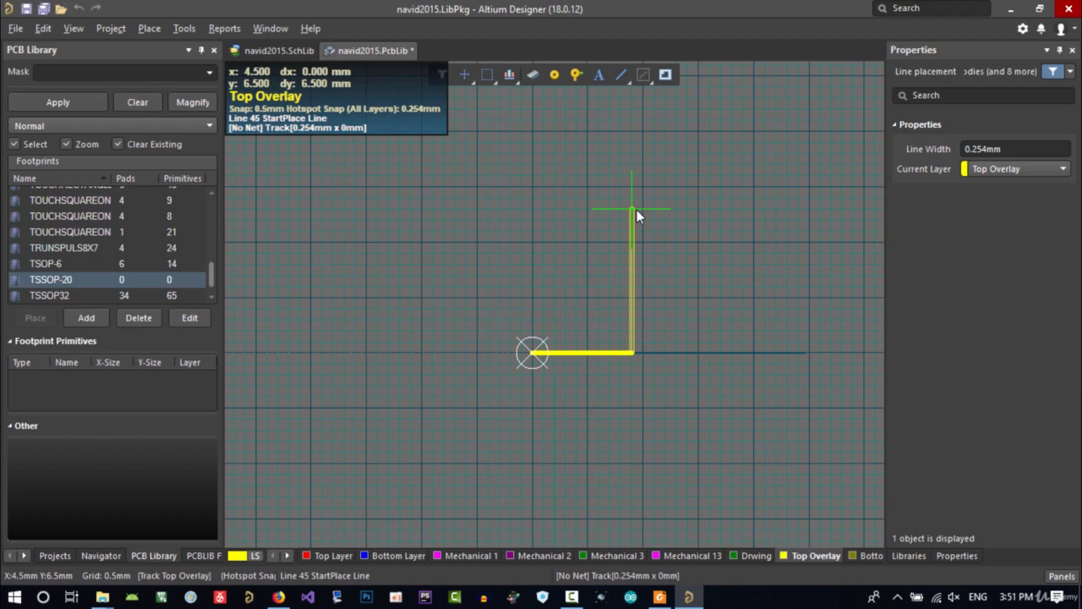
key("g")
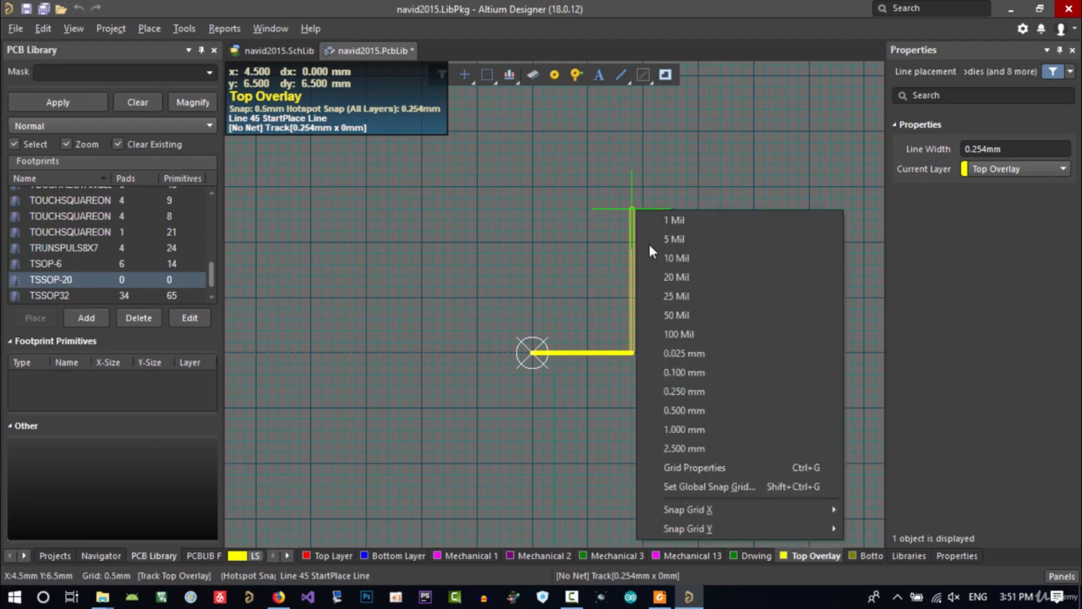
left_click(685, 373)
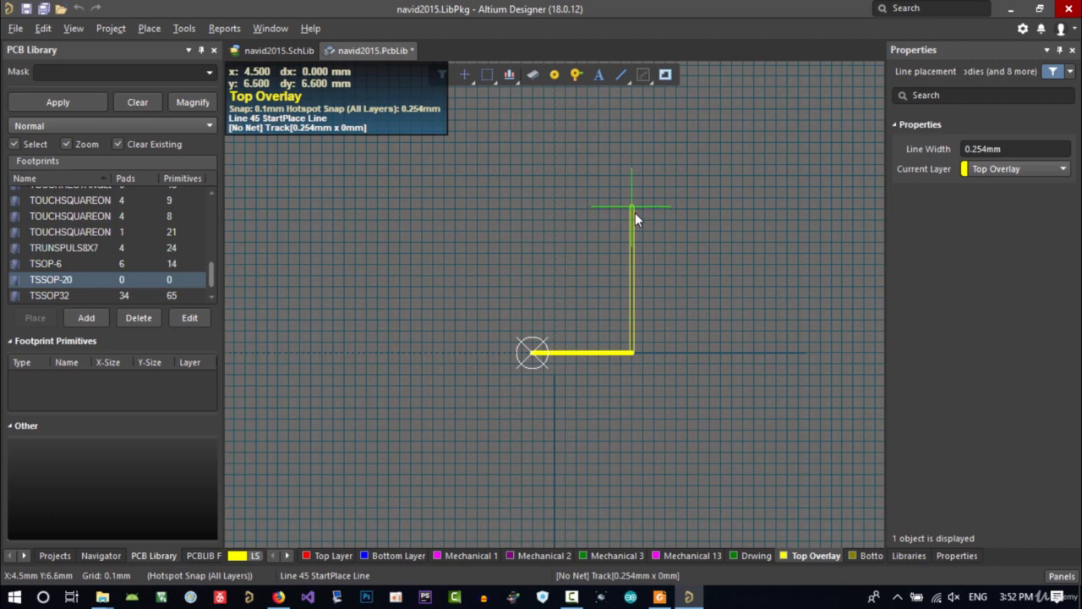
Try moving the overlay line's corner to X 0, Y 6.6 mm with Jump To Location
left_click(635, 216)
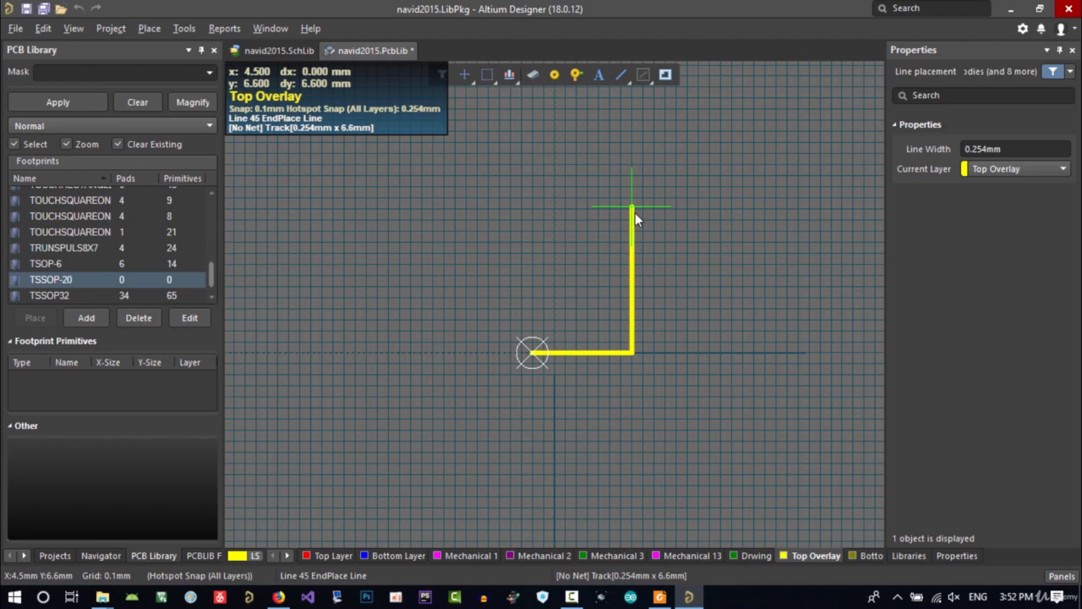
key("j")
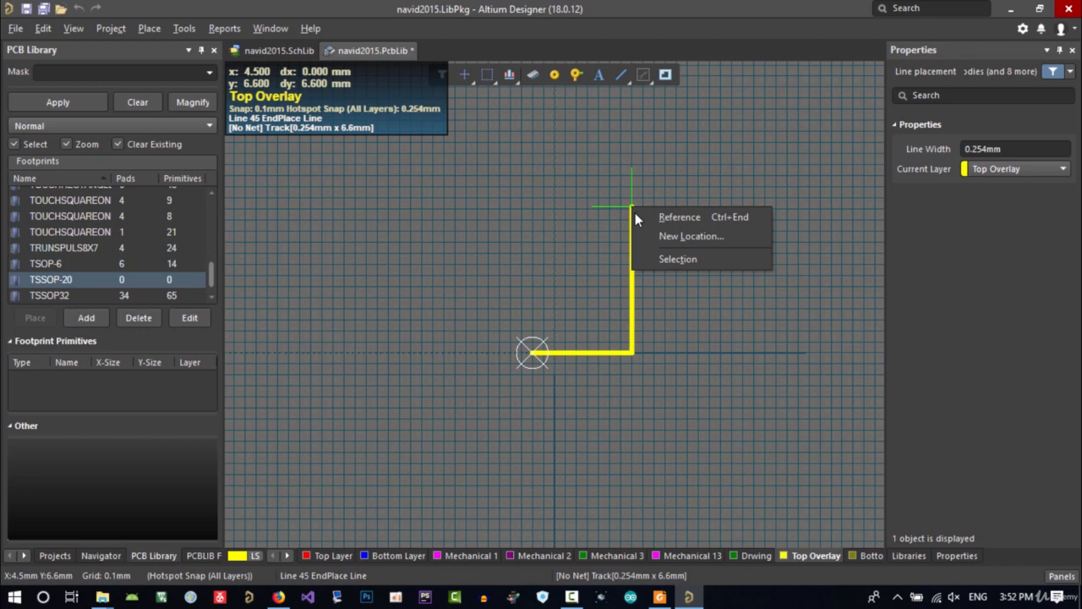
key("l")
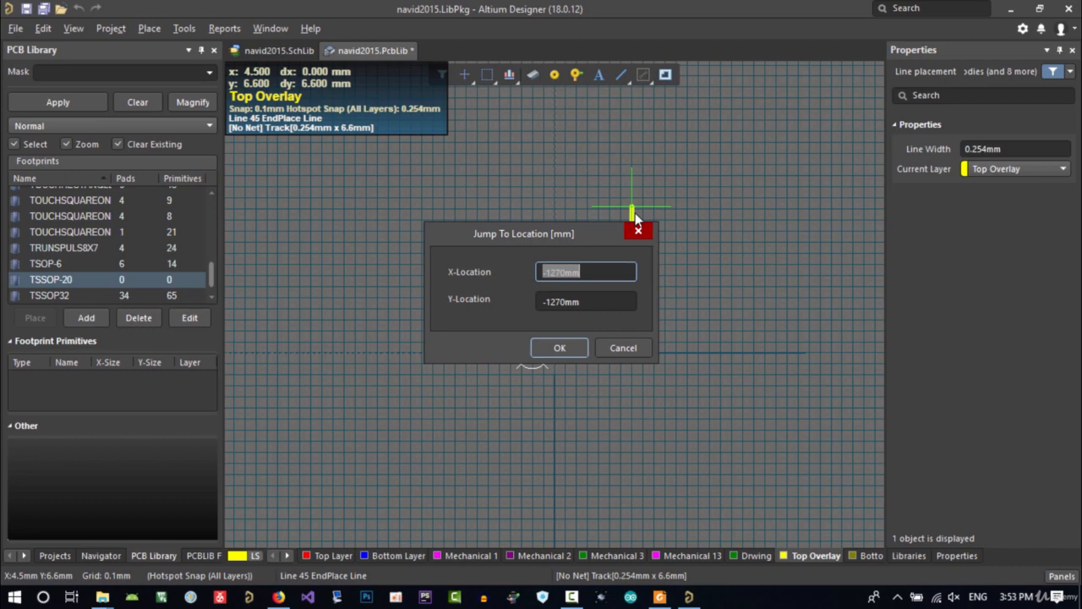
type("0")
key("Tab")
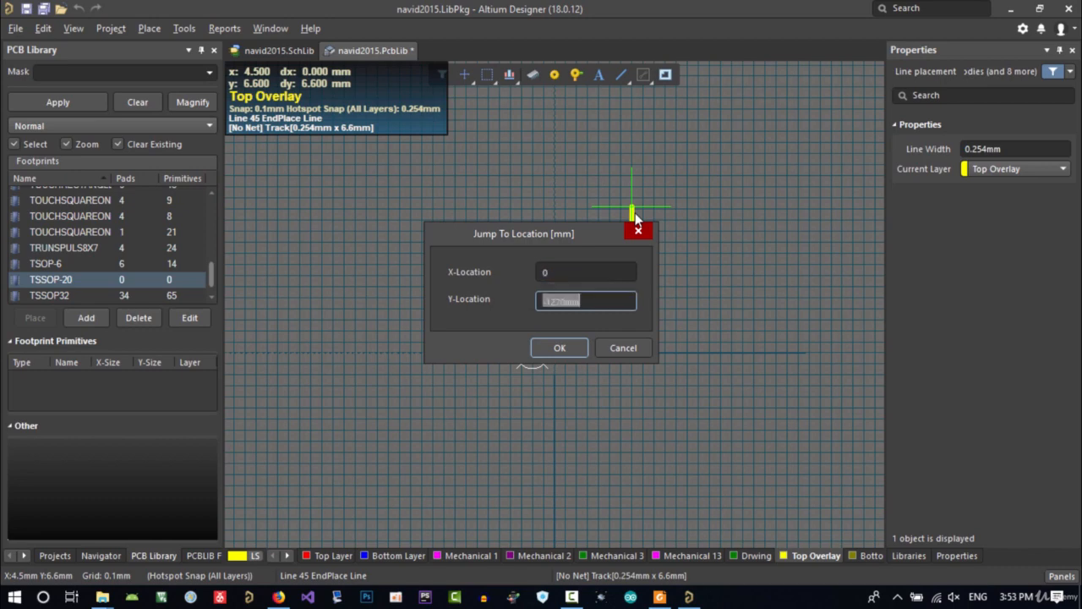
type("6.6")
key("Return")
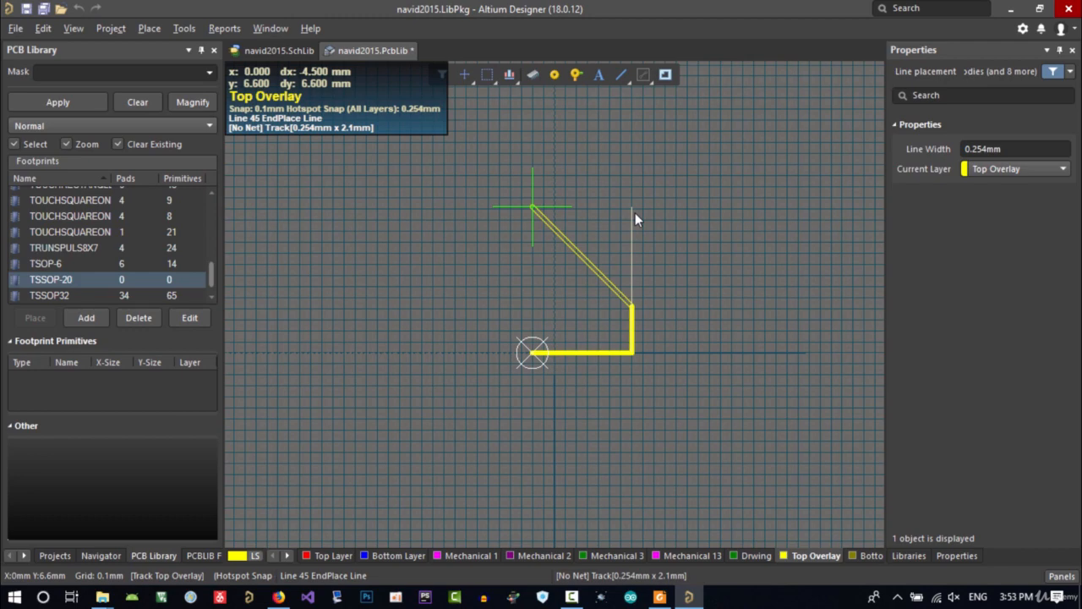
Jump back to X 4.5, Y 6.6 mm and place the vertical overlay segment there
key("j")
type("l")
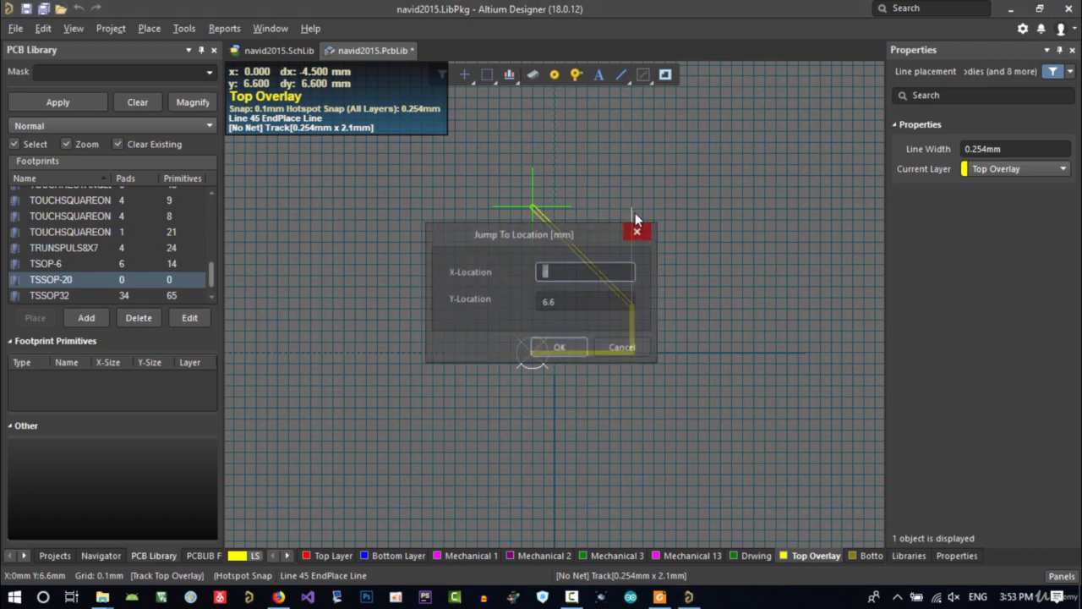
type("4")
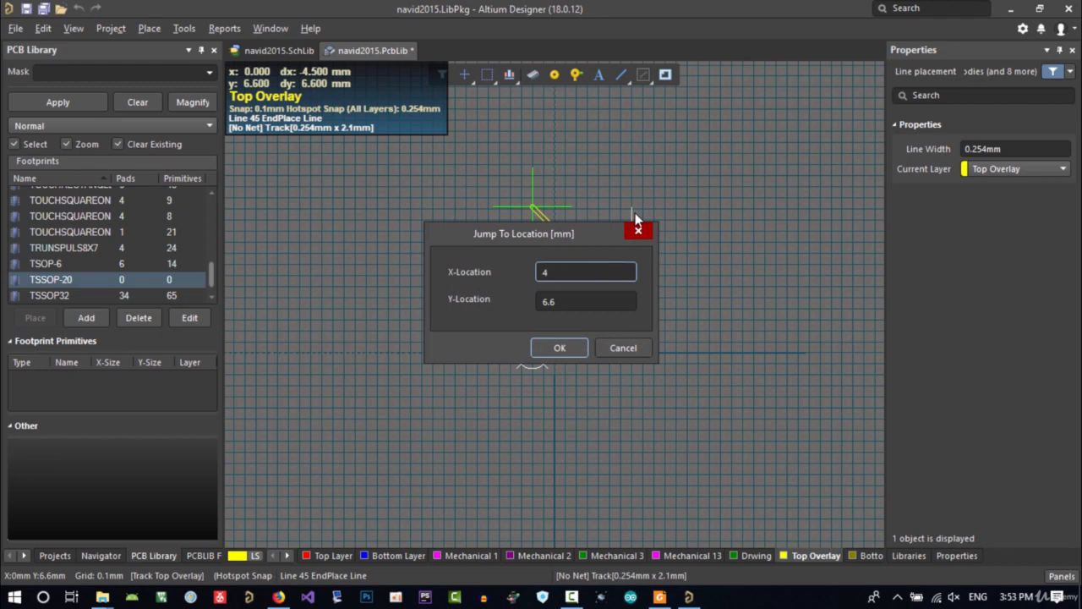
type(".5")
key("Return")
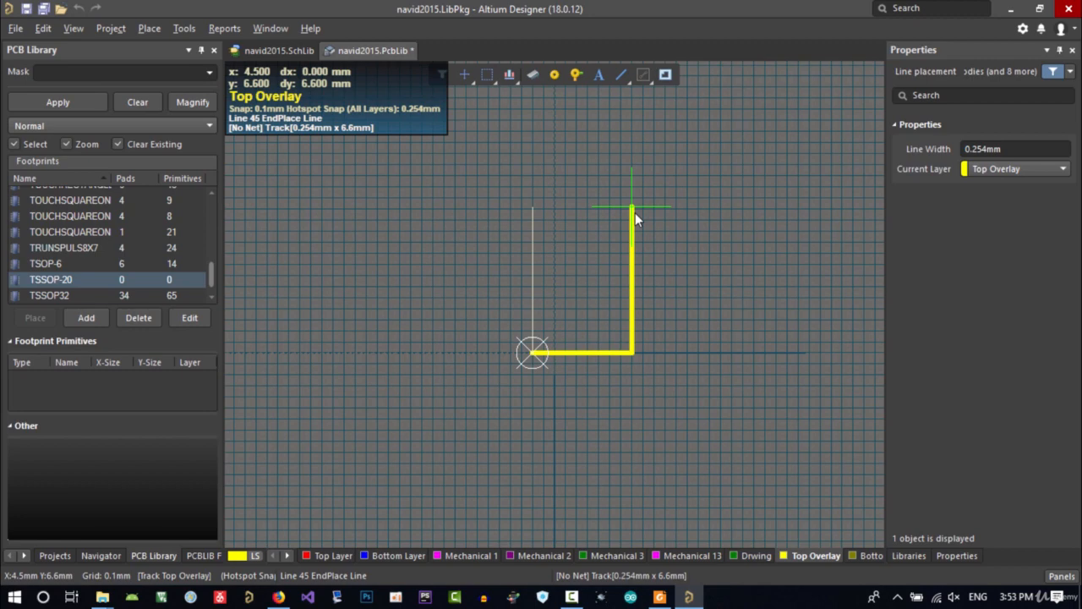
key("Return")
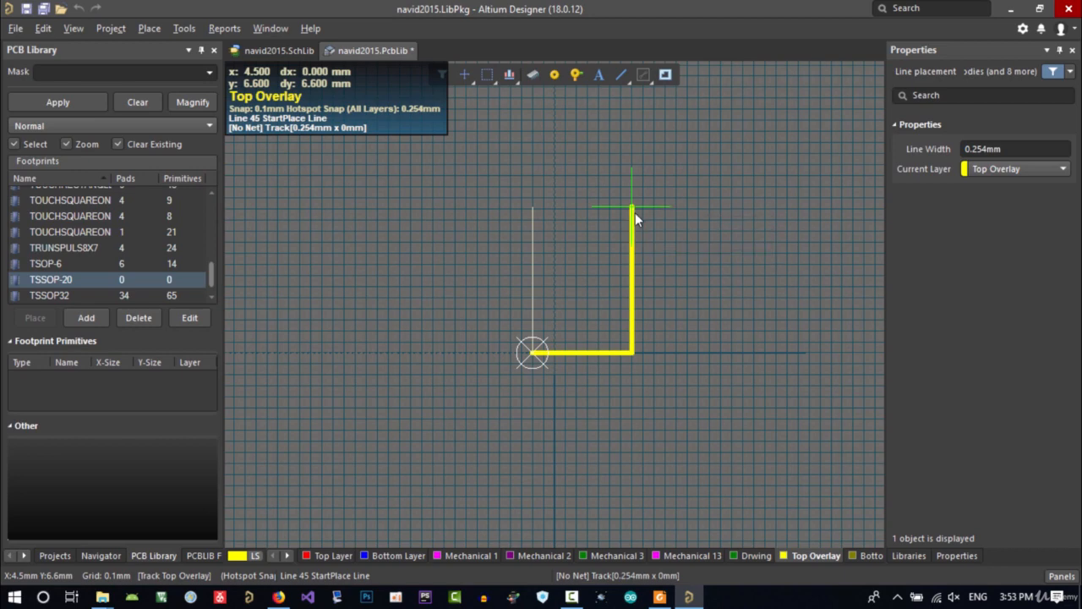
Jump to X 0, Y 6.6 mm and place the top edge of the overlay outline
type("jl")
type("0")
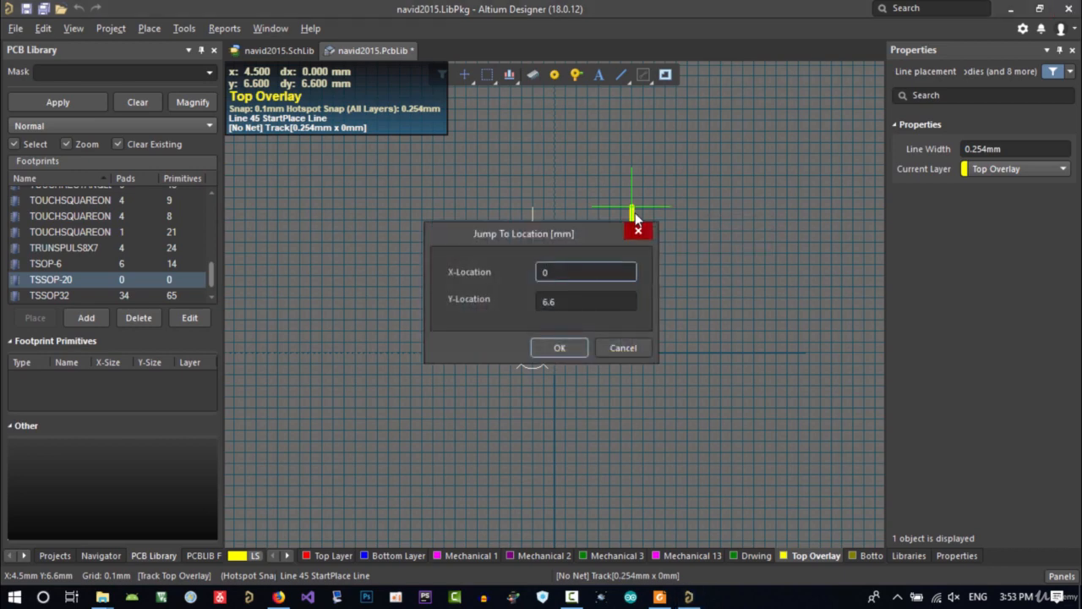
key("Return")
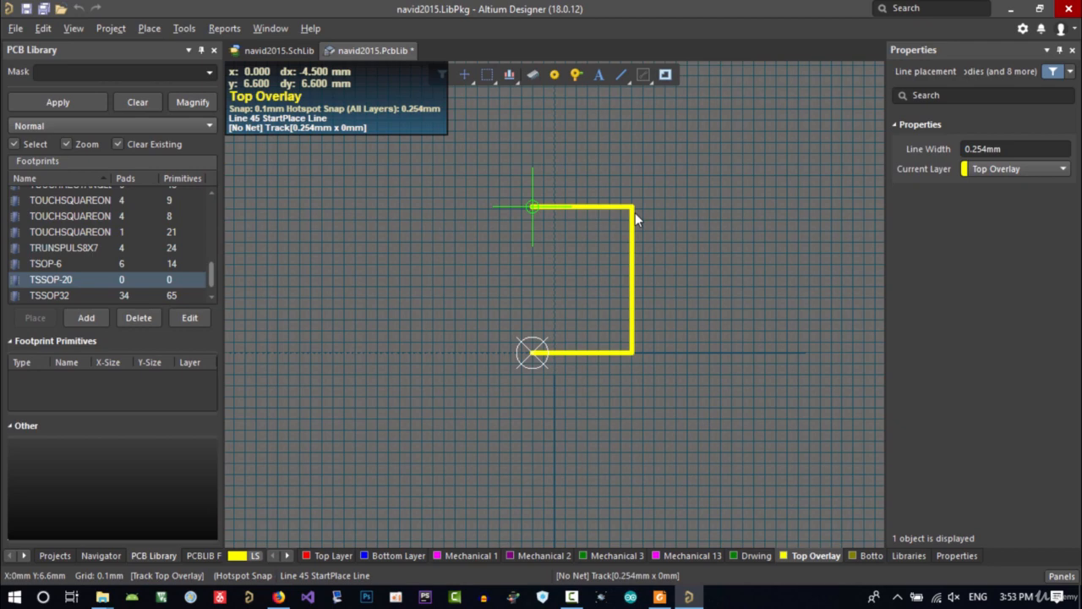
key("Return")
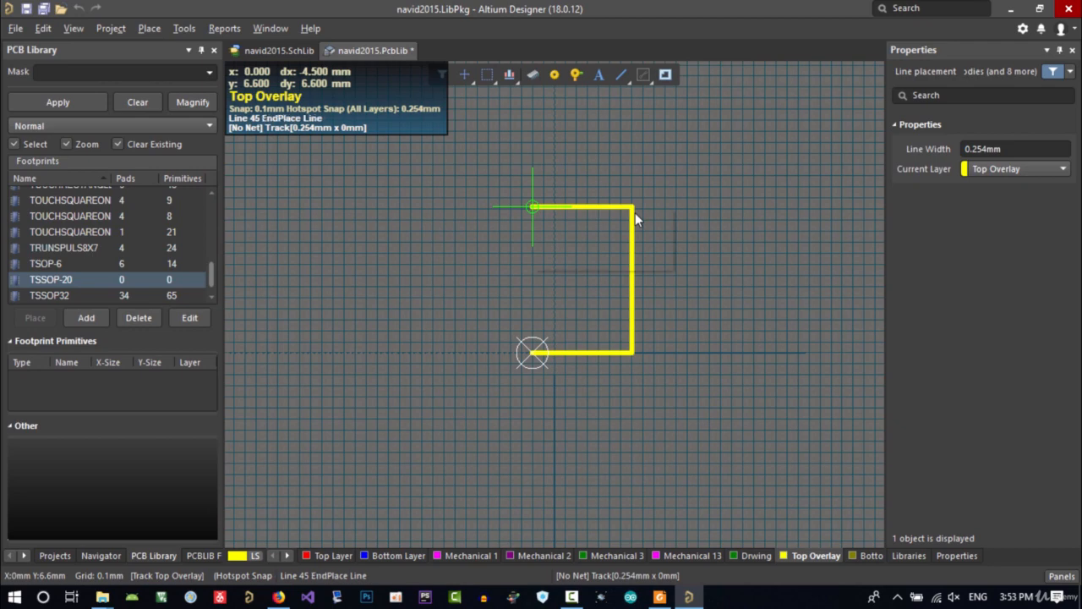
Jump to X 0, Y 0 mm to place the left edge, closing the overlay rectangle, and exit the line tool
key("j")
key("l")
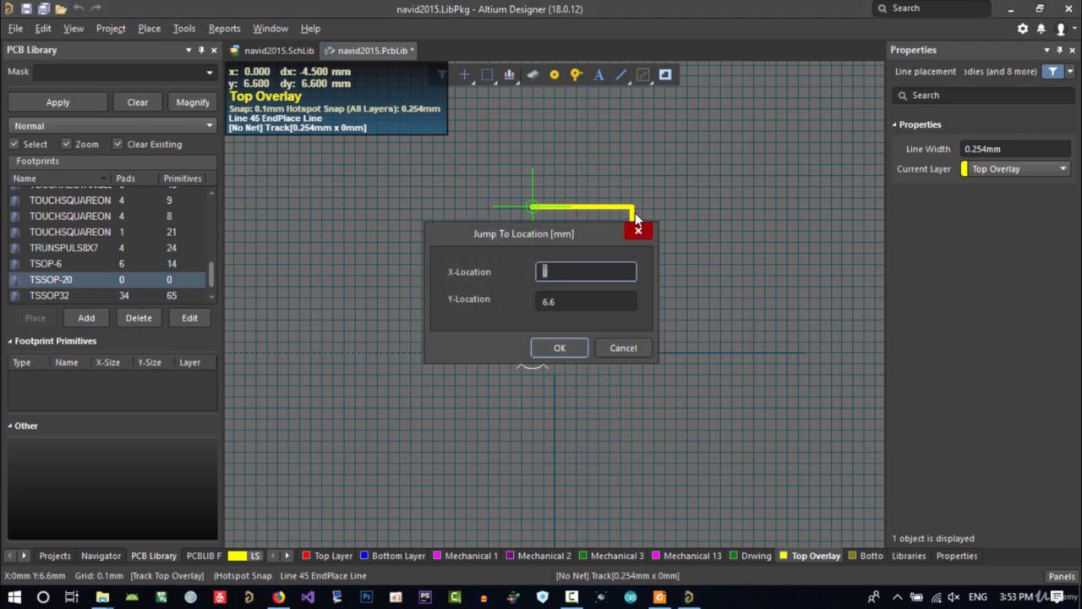
key("Tab")
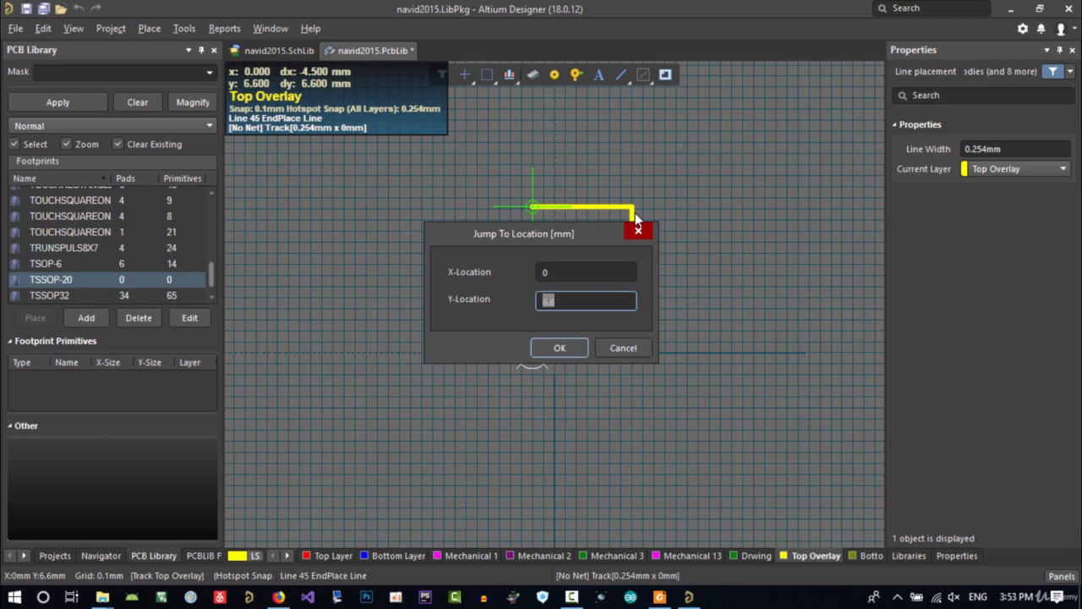
type("0")
key("Return")
key("Return")
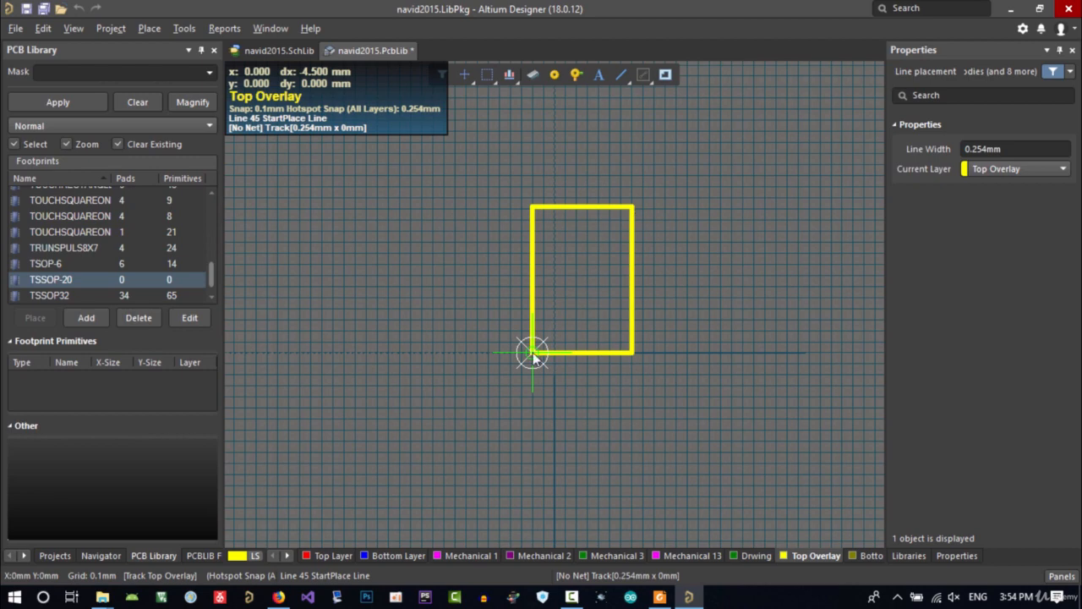
left_click(533, 352)
right_click(532, 352)
right_click(692, 327)
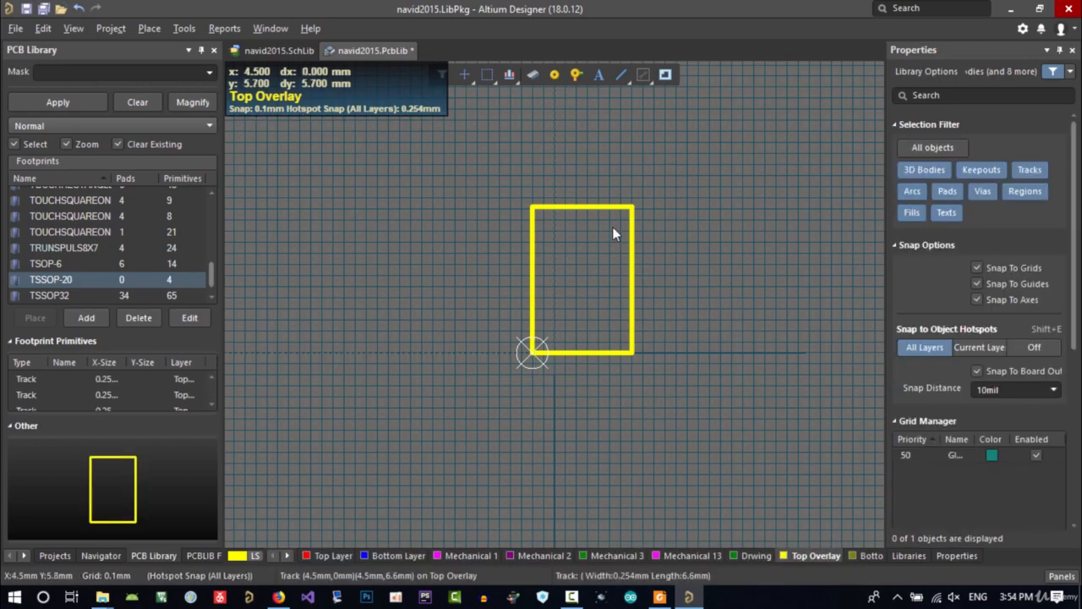
Save the PCB library with the new overlay outline
scroll(623, 217, "up", 2, "ctrl")
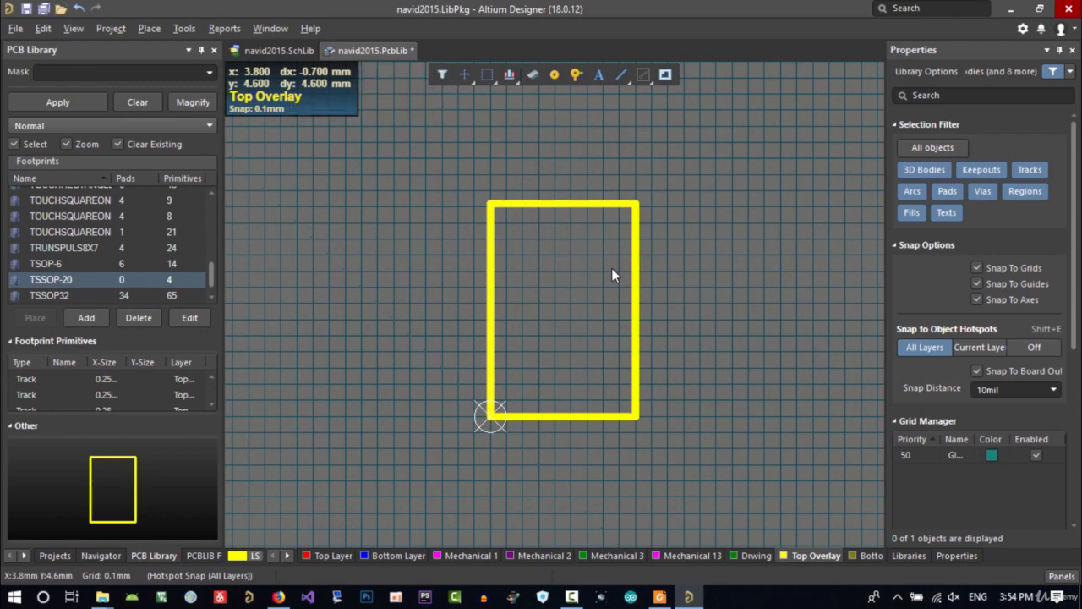
key("ctrl+s")
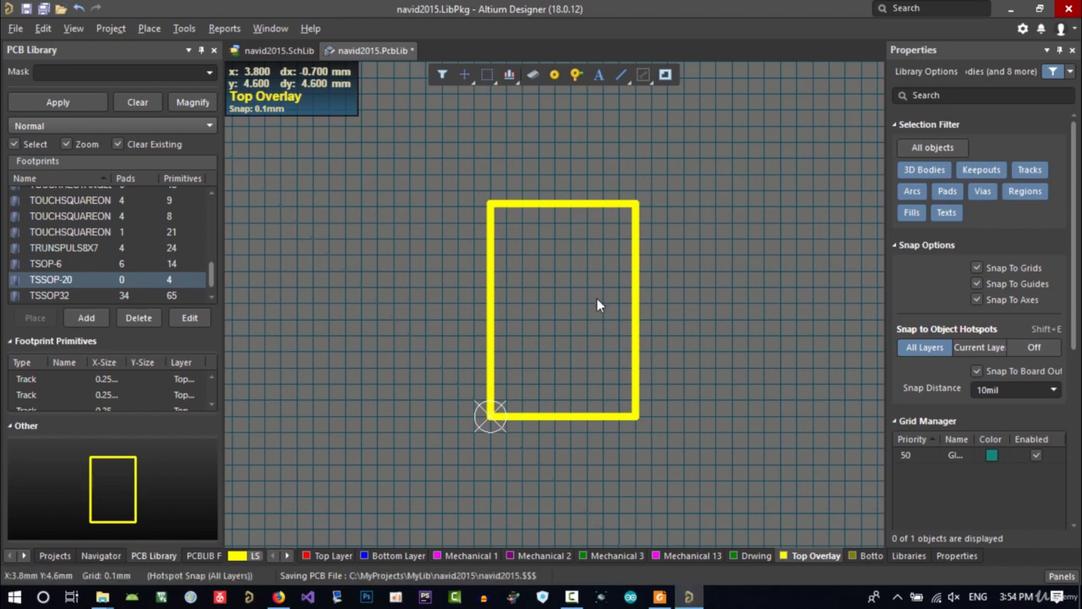
right_click_drag(601, 328, 571, 342)
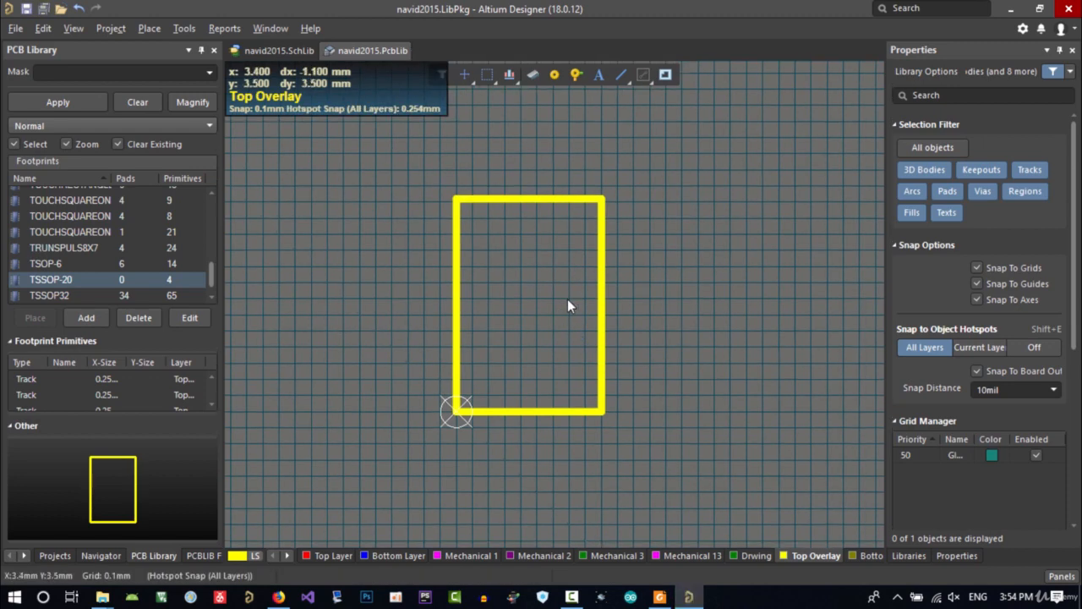
Review the TSSOP-20 package drawing in the datasheet before returning to the footprint
left_click(660, 597)
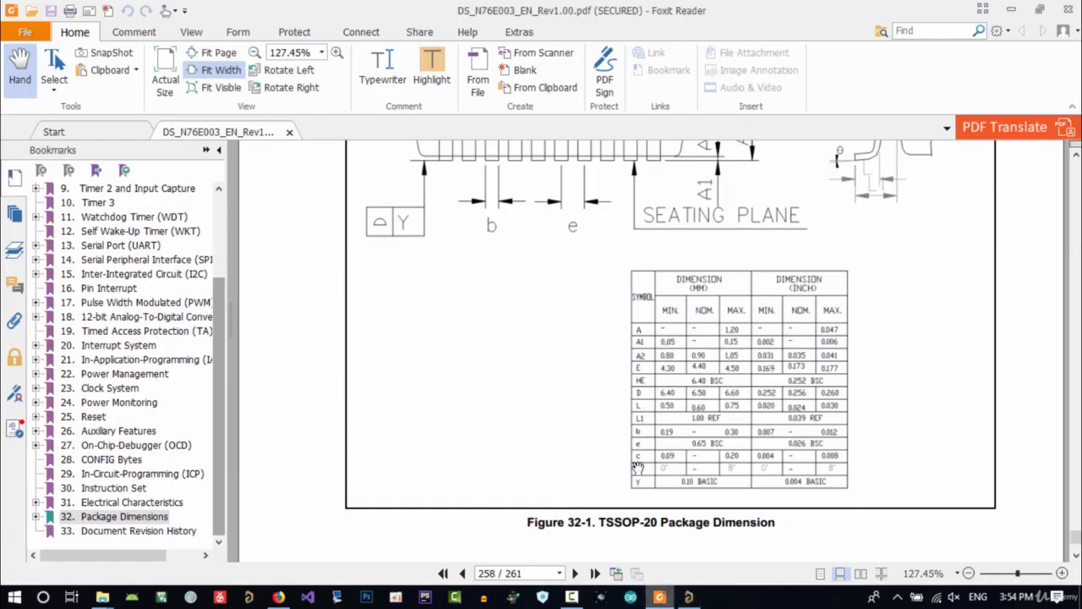
scroll(636, 400, "up", 3)
scroll(636, 401, "up", 1)
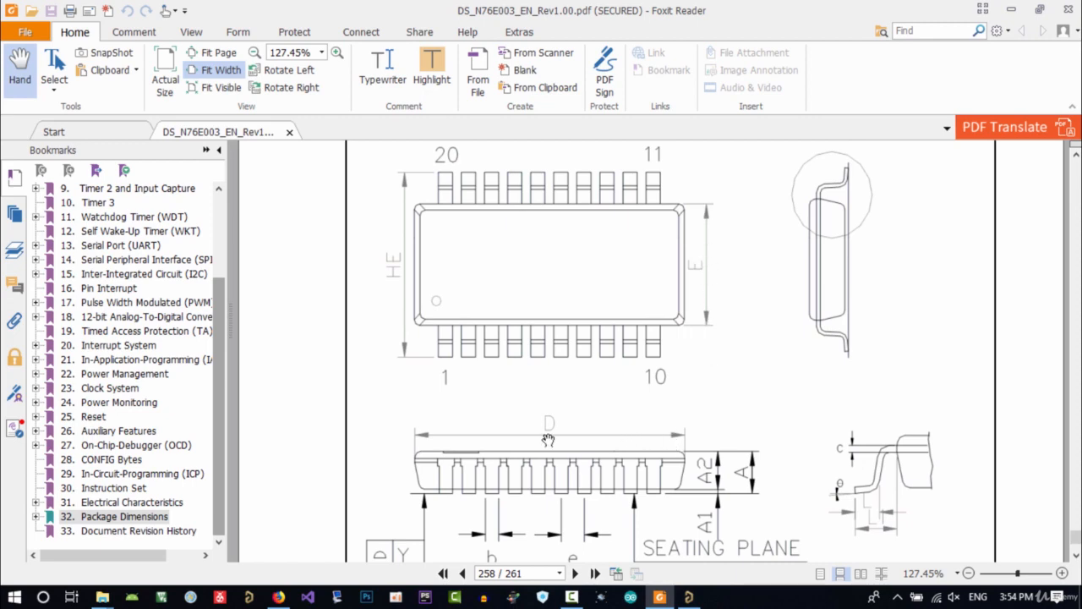
left_click(687, 596)
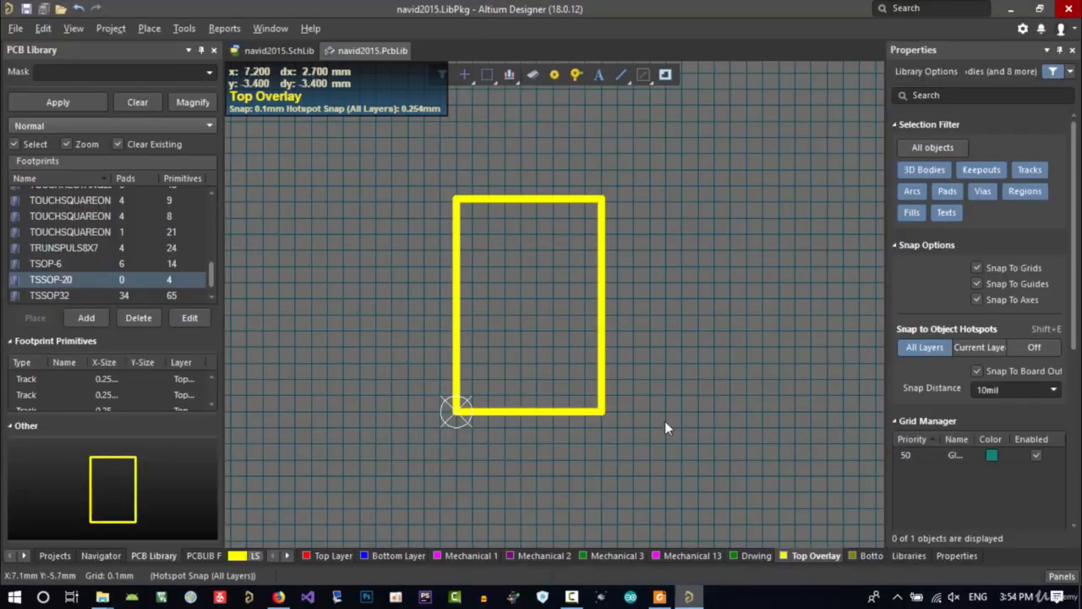